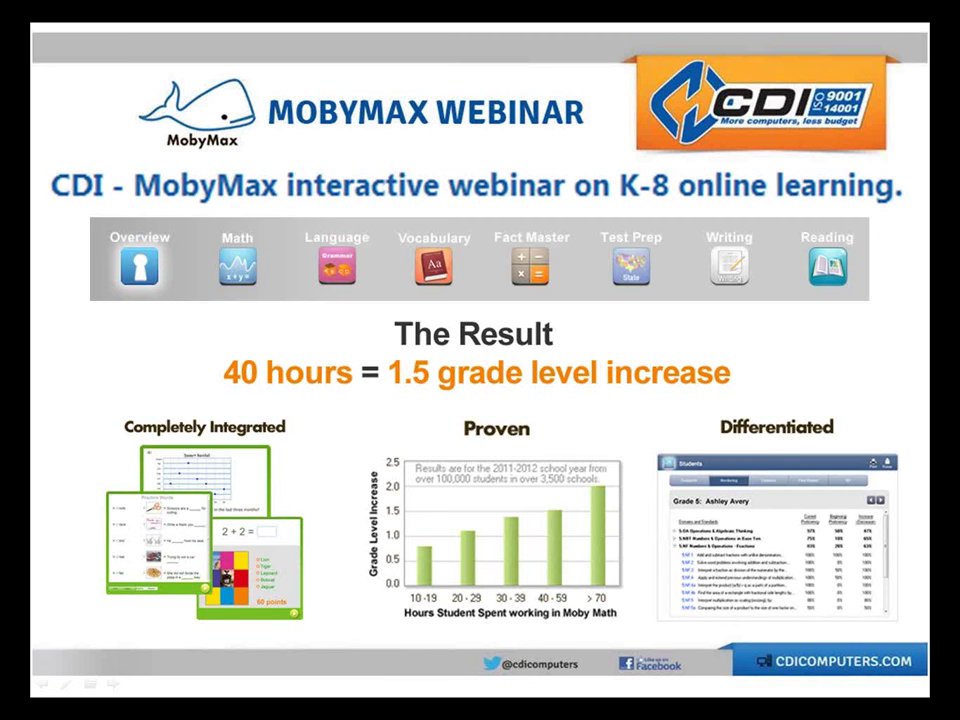
Advance to the 'Please feel free to submit your questions' slide
click(827, 414)
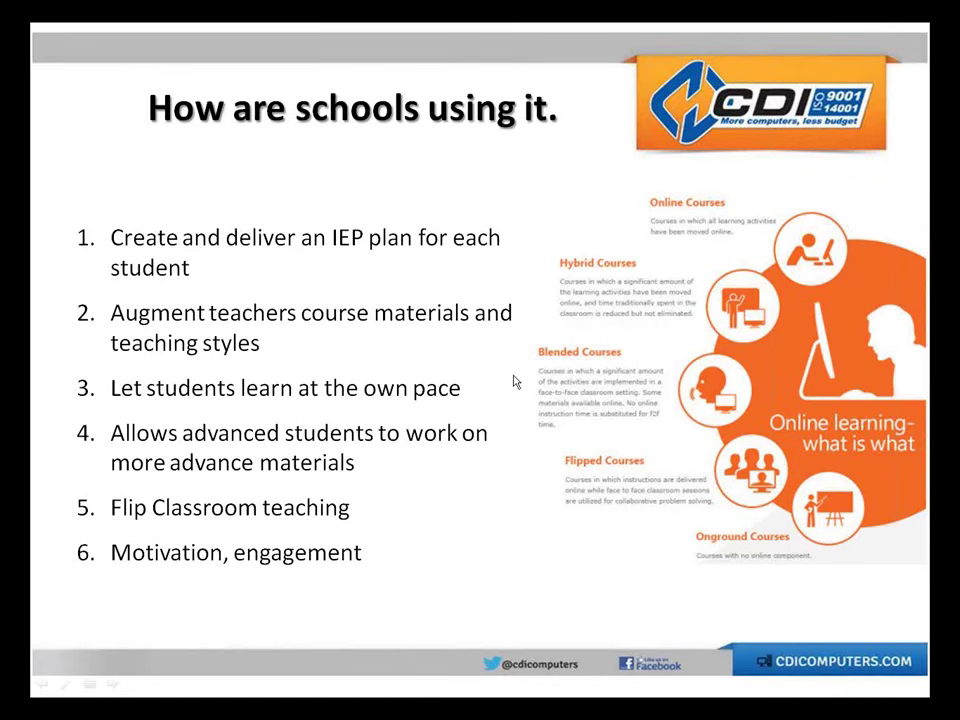
Switch from the PowerPoint slideshow to the MobyMax homepage in Firefox
key(alt+Tab)
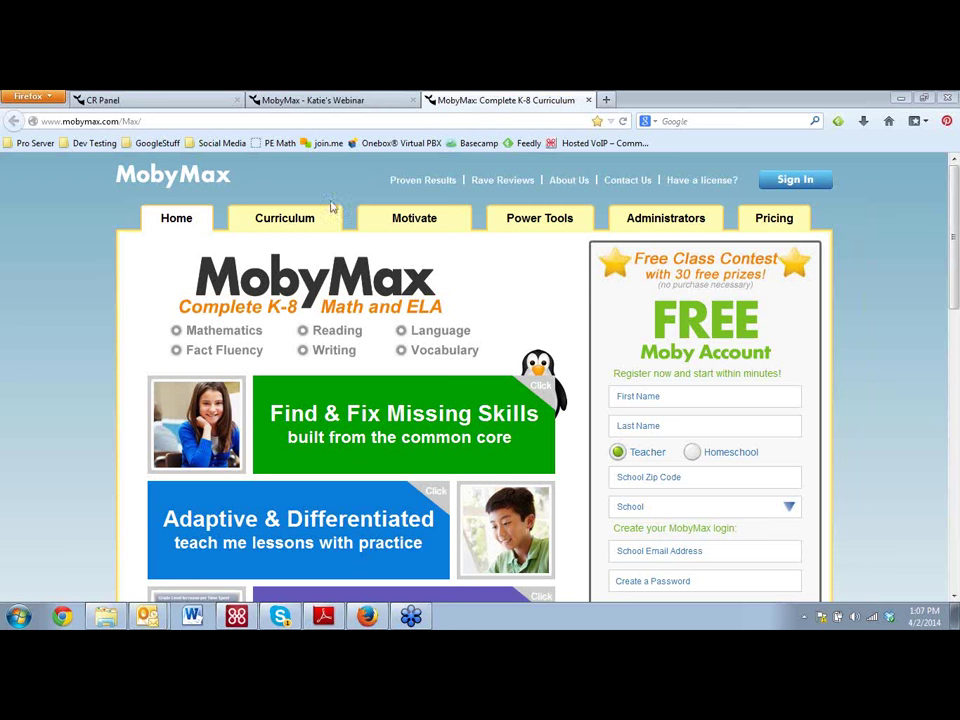
Open MobyMax's Curriculum Overview page
click(296, 218)
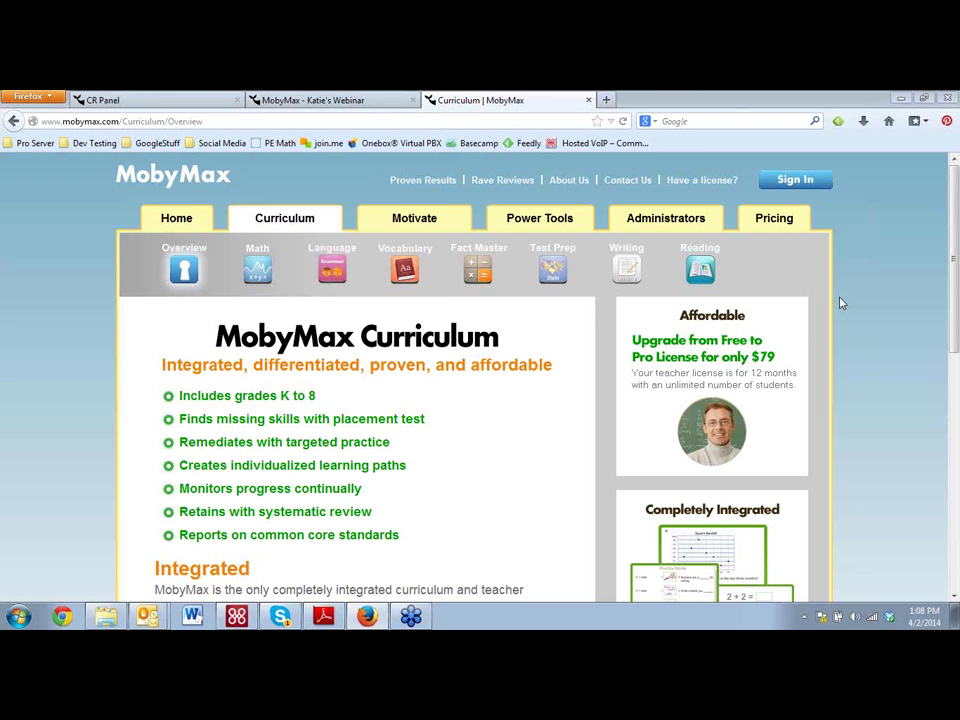
Bring up the 'Latest 100 Rave Reviews' list of teacher testimonials
click(517, 185)
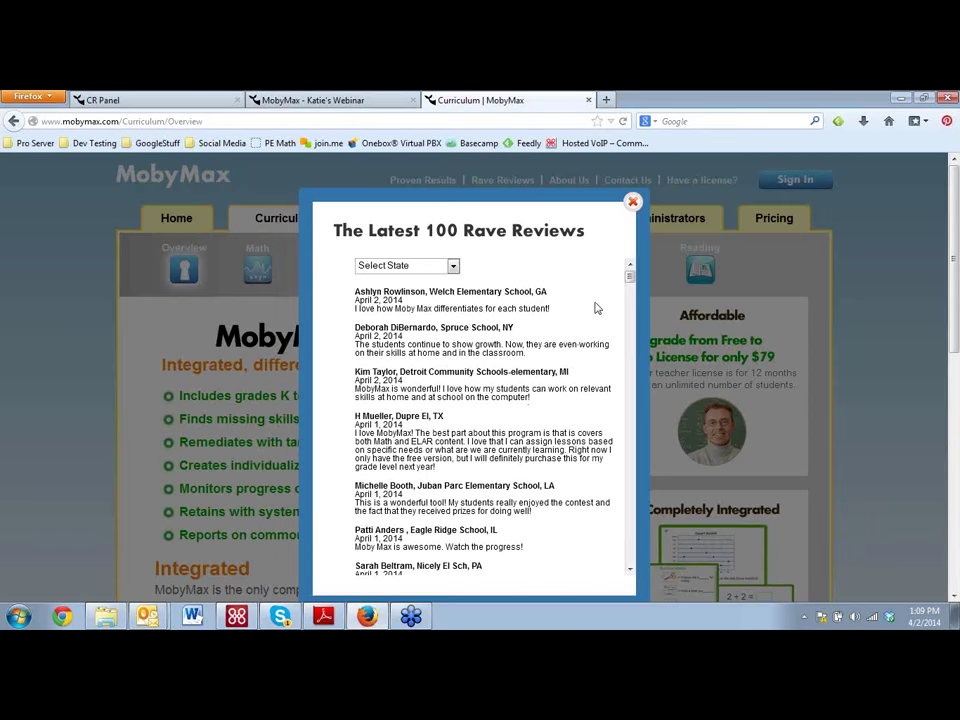
Close the rave reviews list and open 'The Result' research summary on learning gains
click(632, 202)
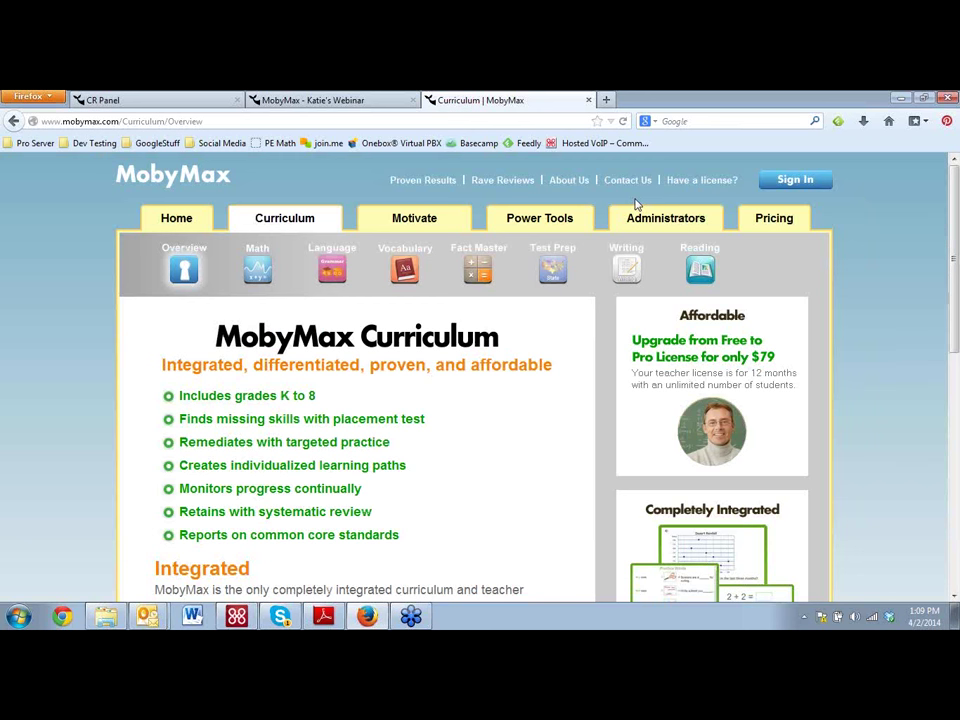
click(441, 185)
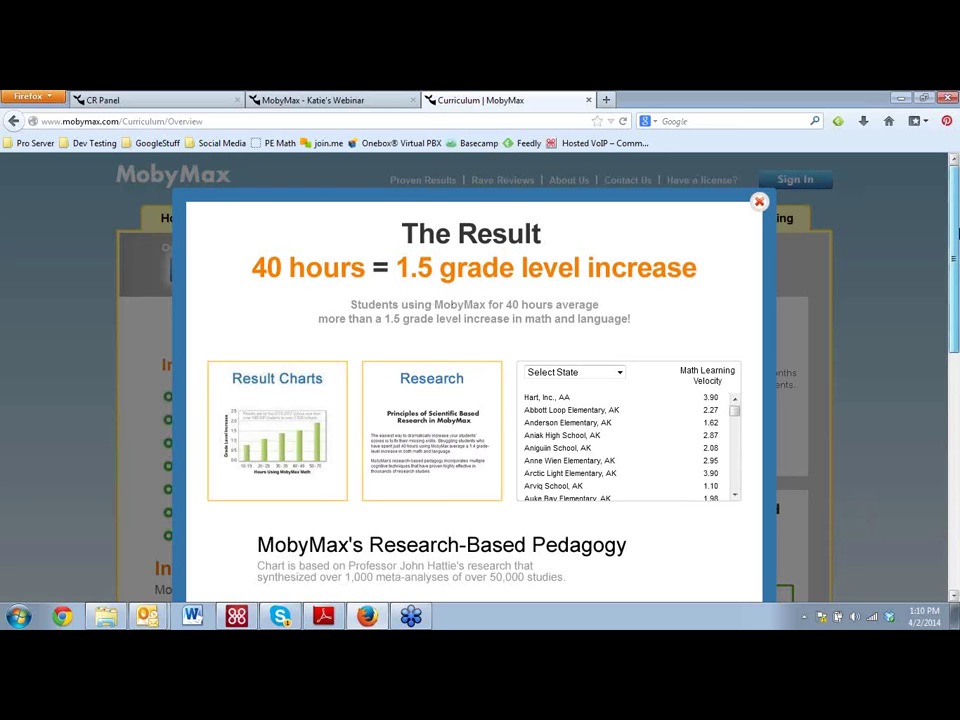
drag(957, 233, 957, 268)
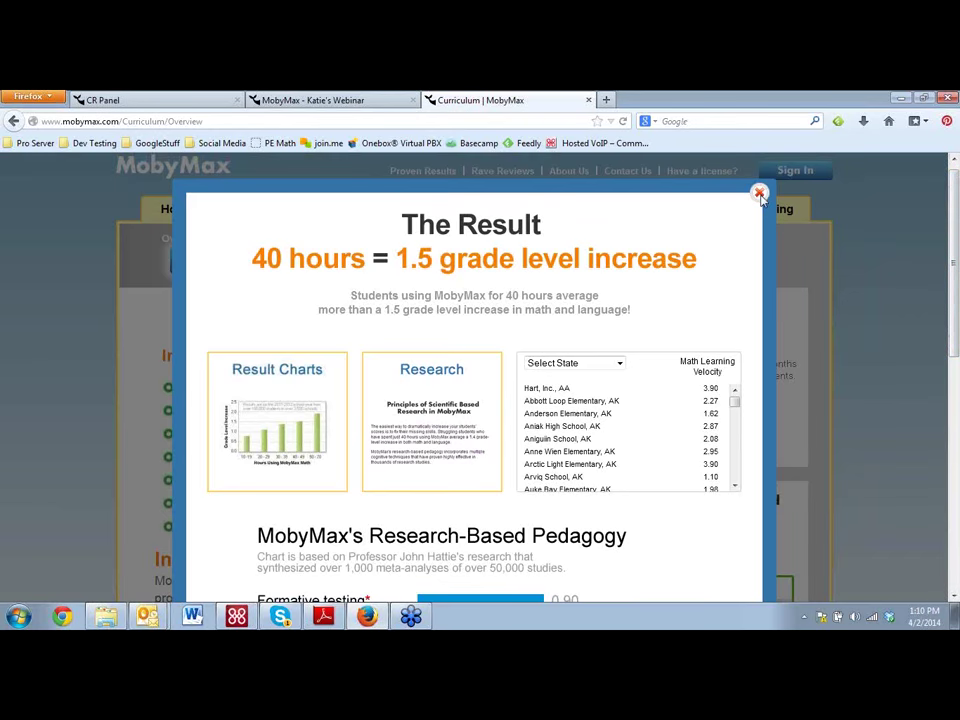
click(759, 194)
Return the public site to its homepage and open the class roster in the teacher dashboard
click(172, 218)
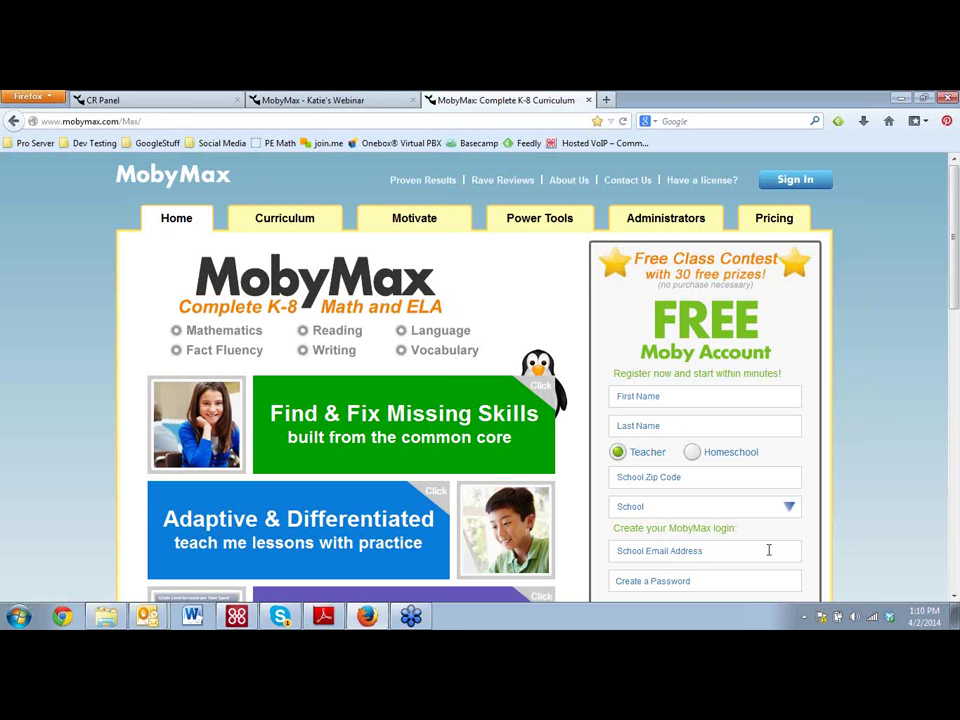
click(341, 102)
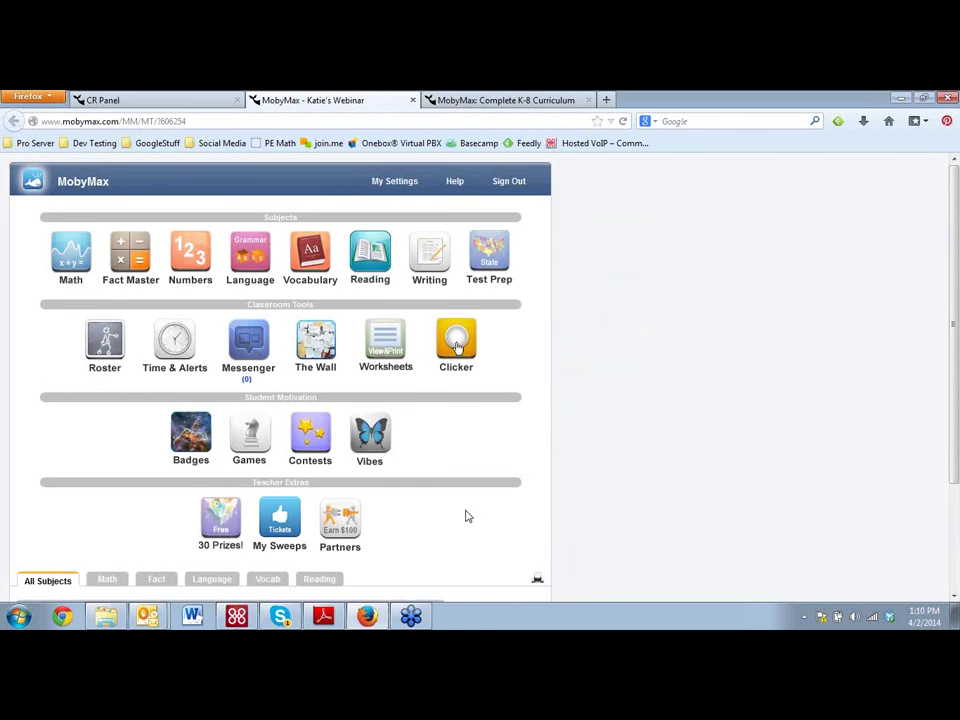
click(108, 350)
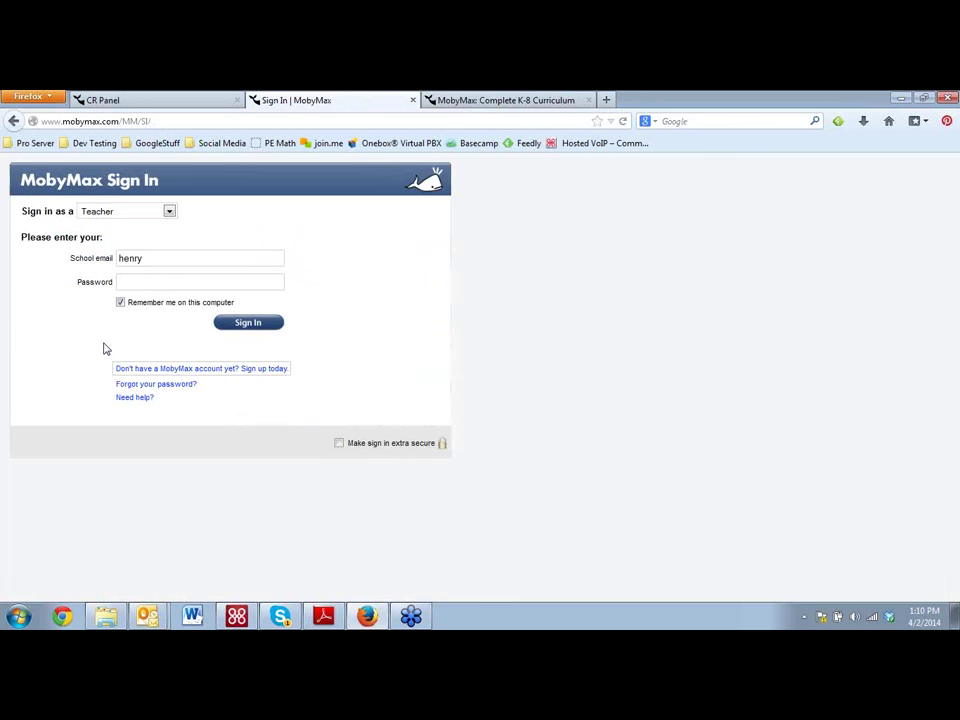
Sign into the teacher account from the admin panel and open its 17-student Roster
click(171, 99)
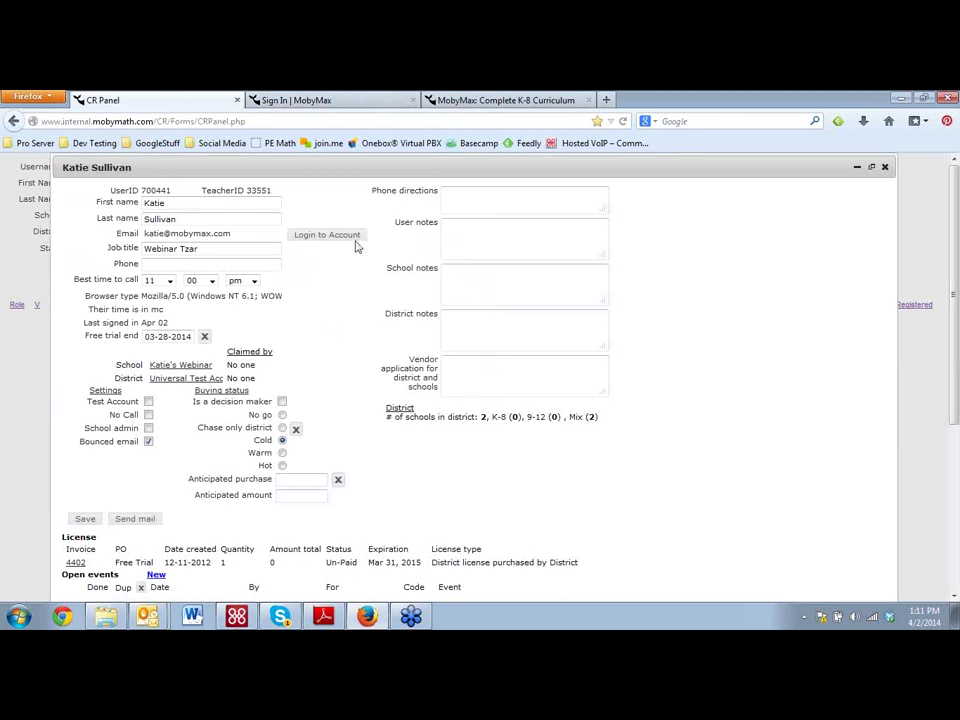
click(327, 235)
click(336, 100)
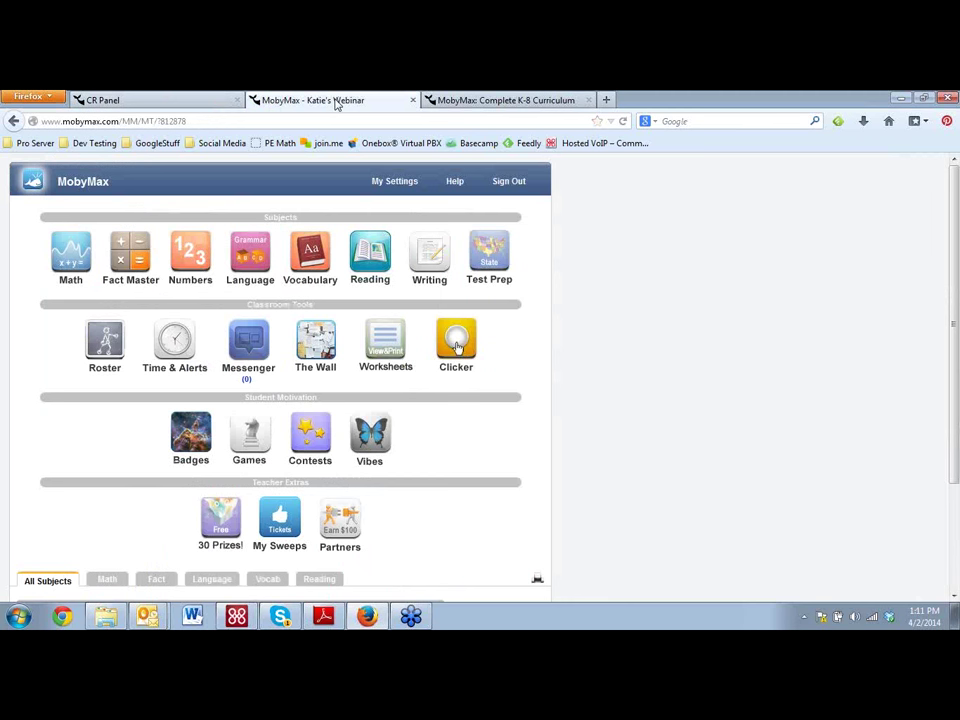
click(110, 342)
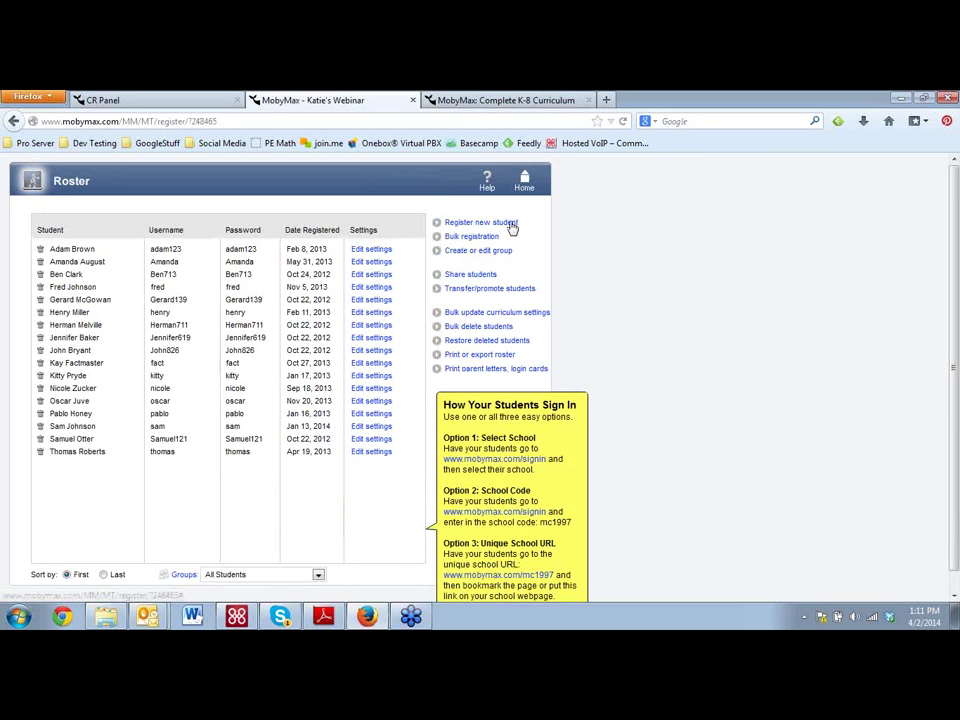
click(480, 222)
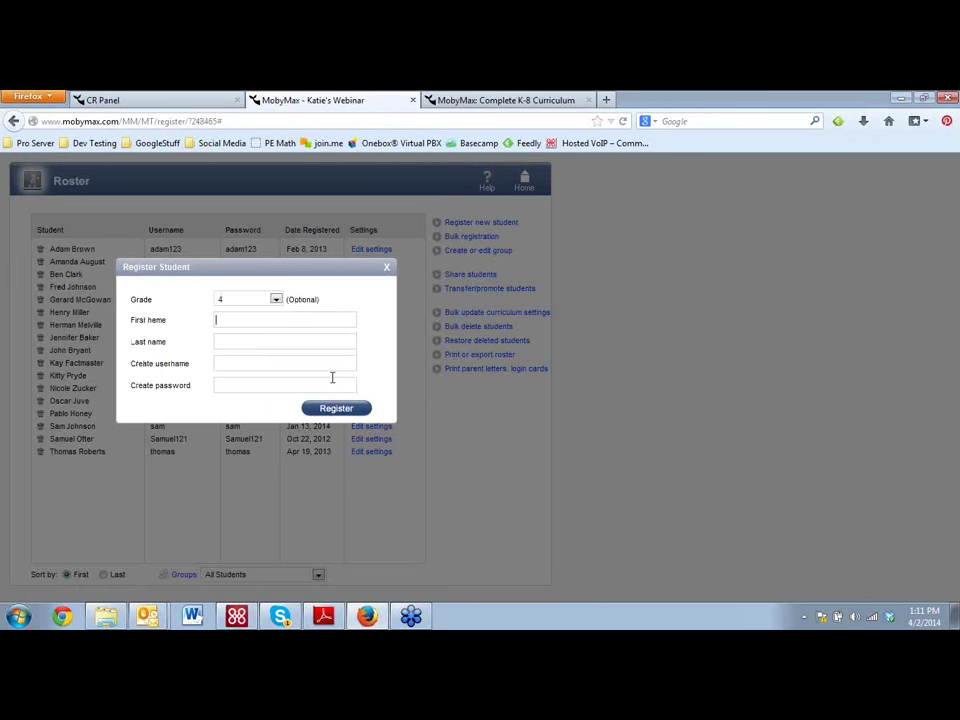
click(388, 268)
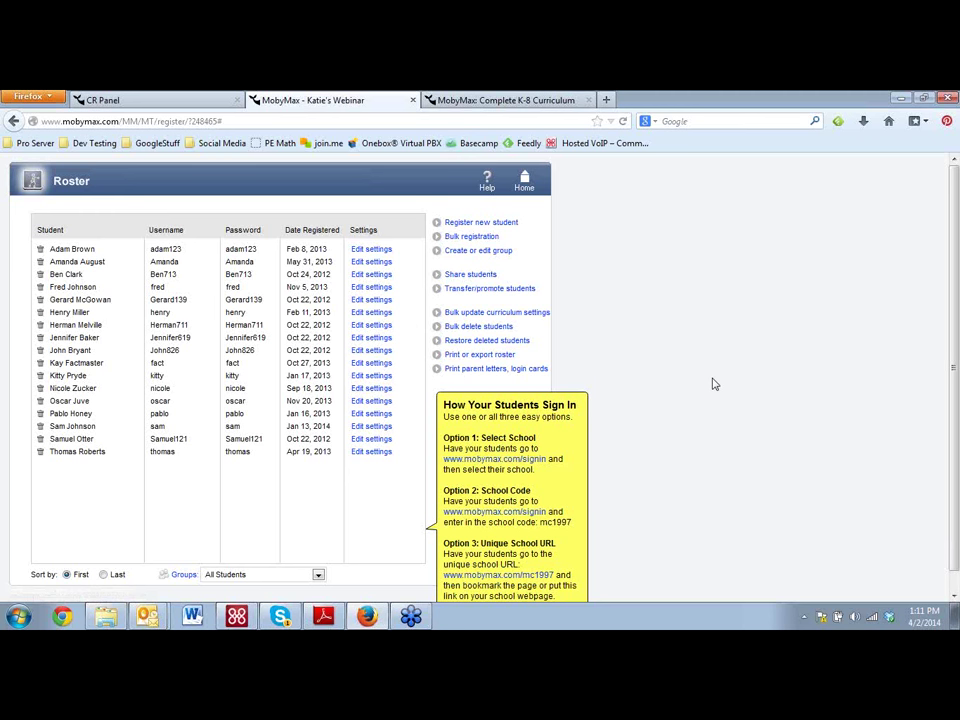
click(486, 189)
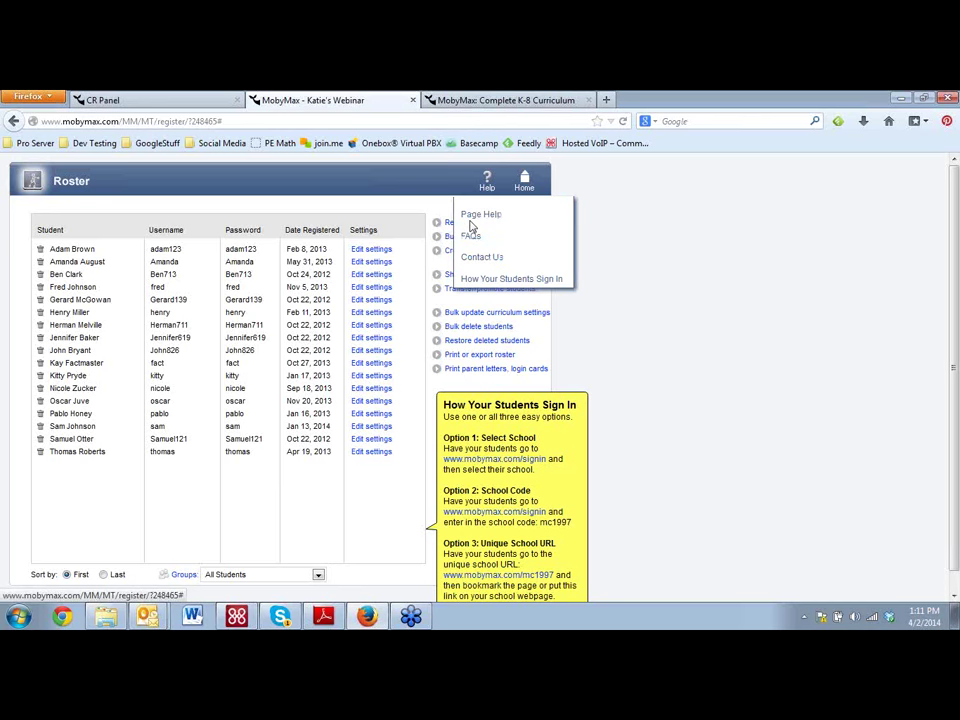
click(486, 215)
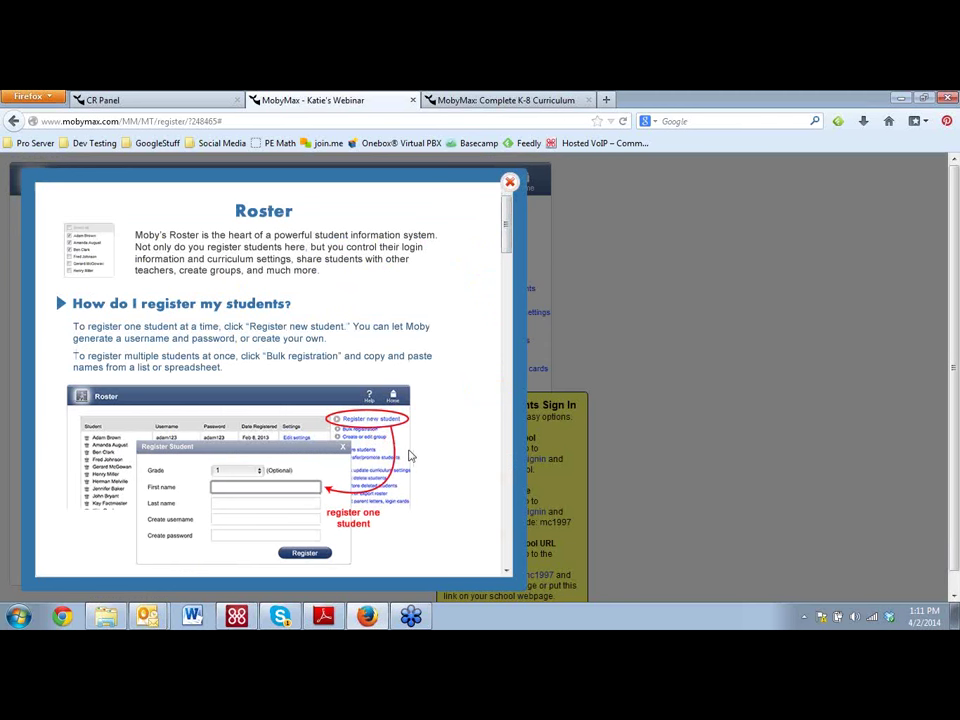
click(509, 182)
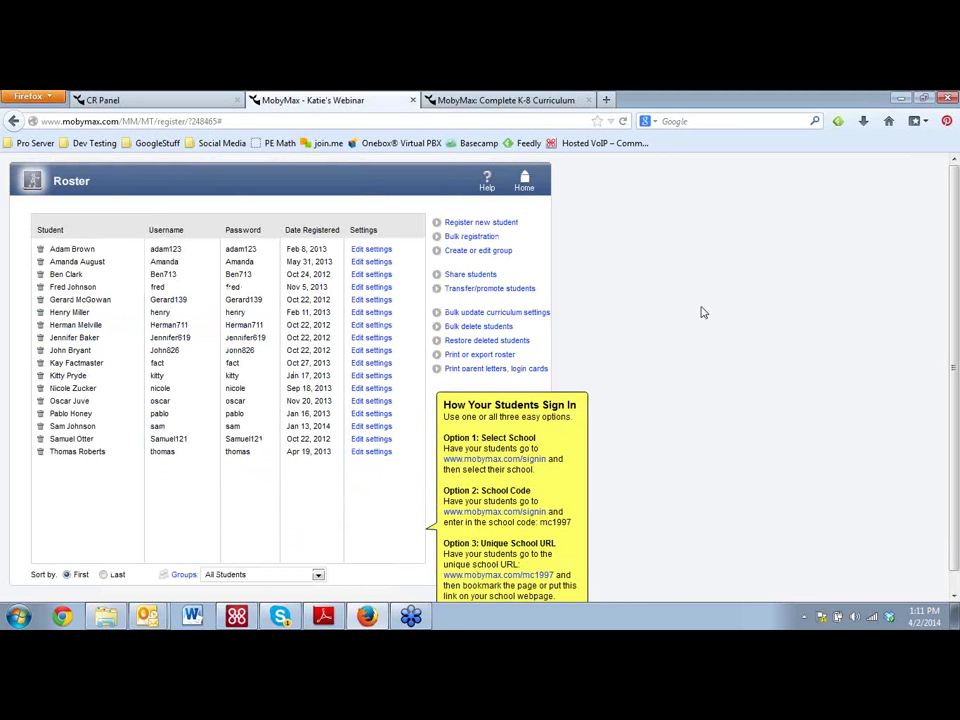
click(526, 190)
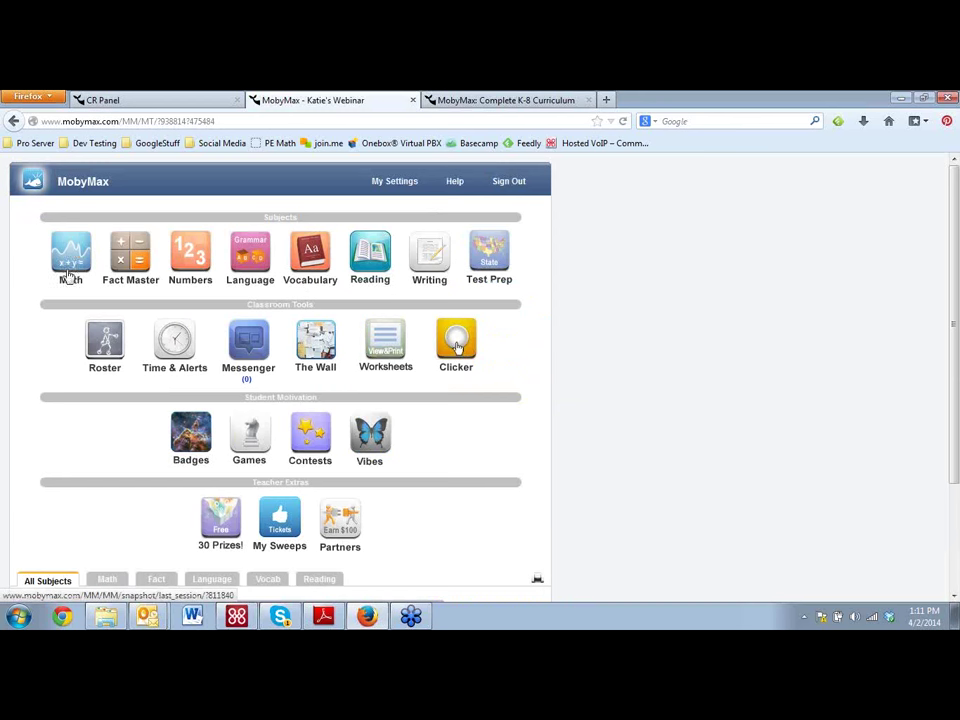
Open the Math placement test results and one student's 4.1 grade-level details
click(76, 253)
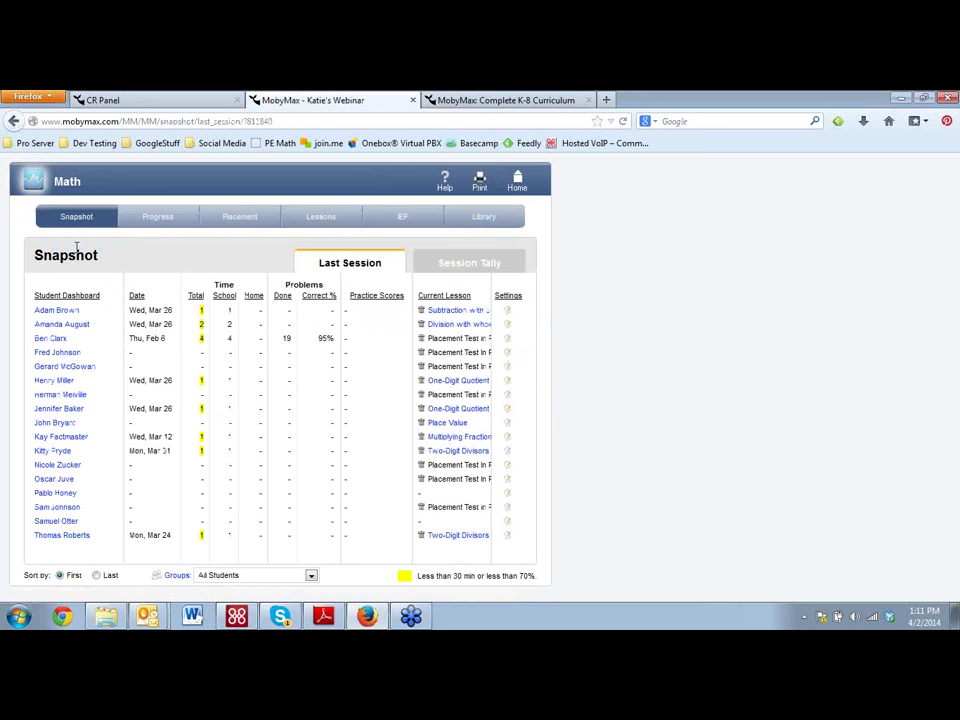
click(253, 220)
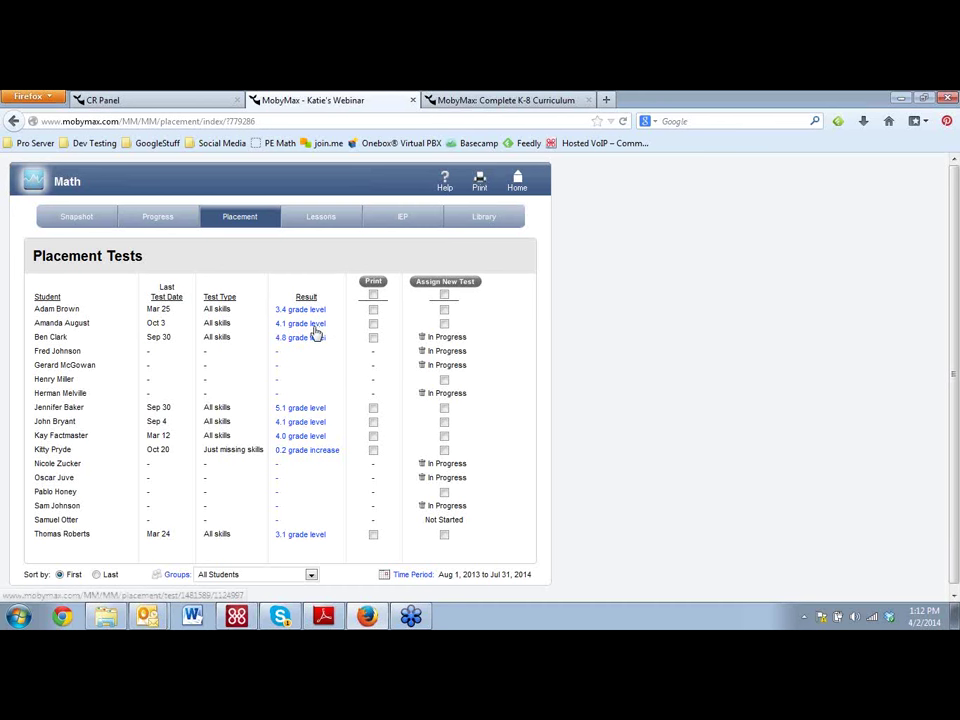
click(316, 328)
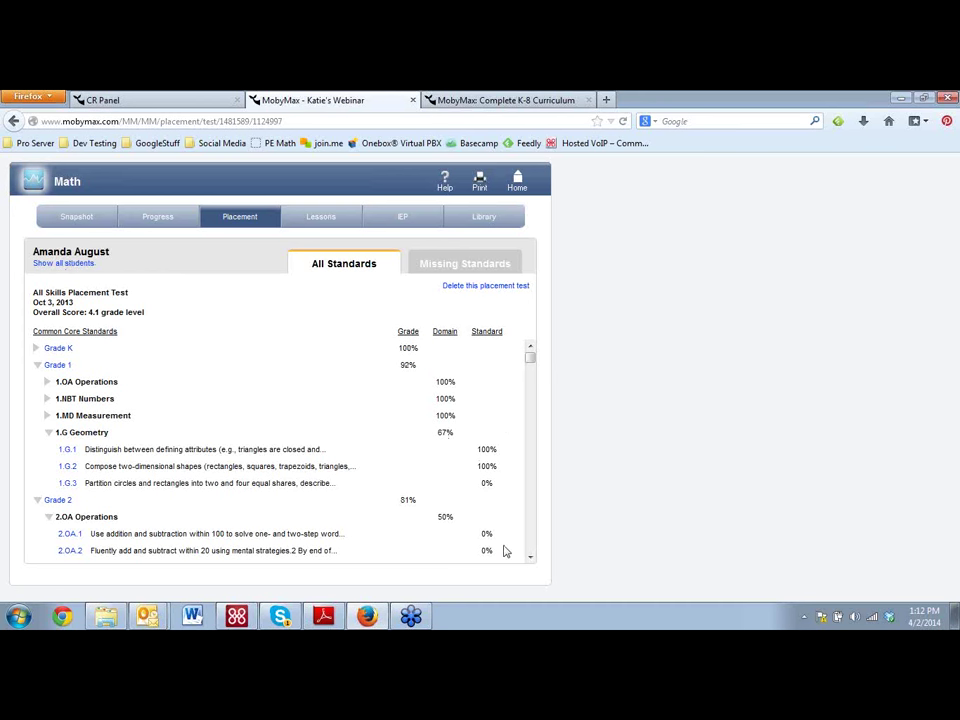
Review that student's missing standards, then open another student's 4.1 placement results
click(465, 265)
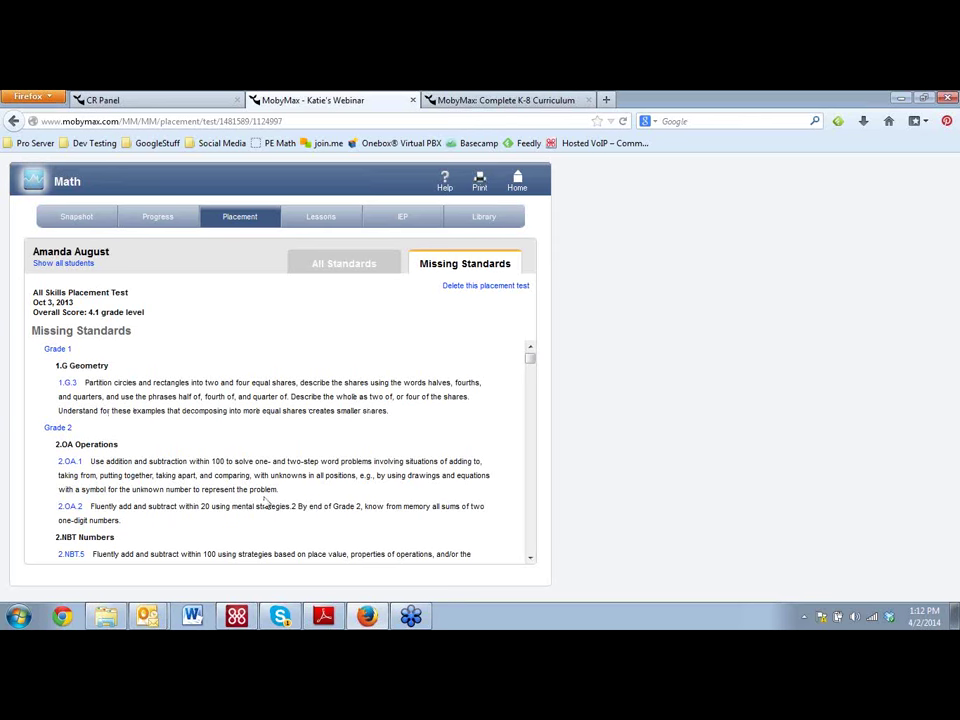
click(86, 264)
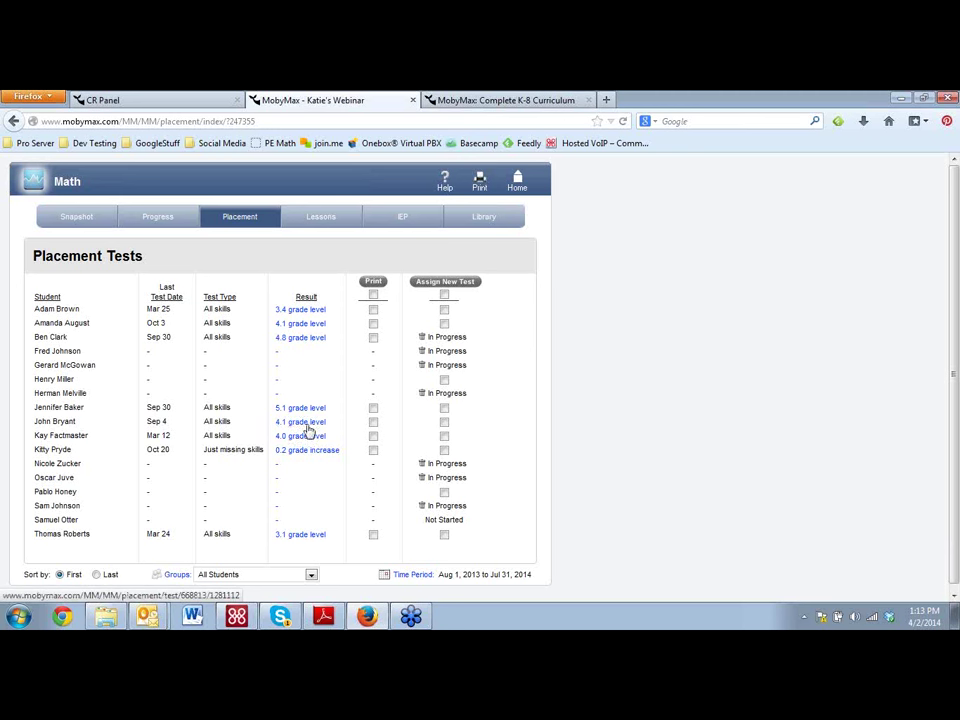
click(309, 424)
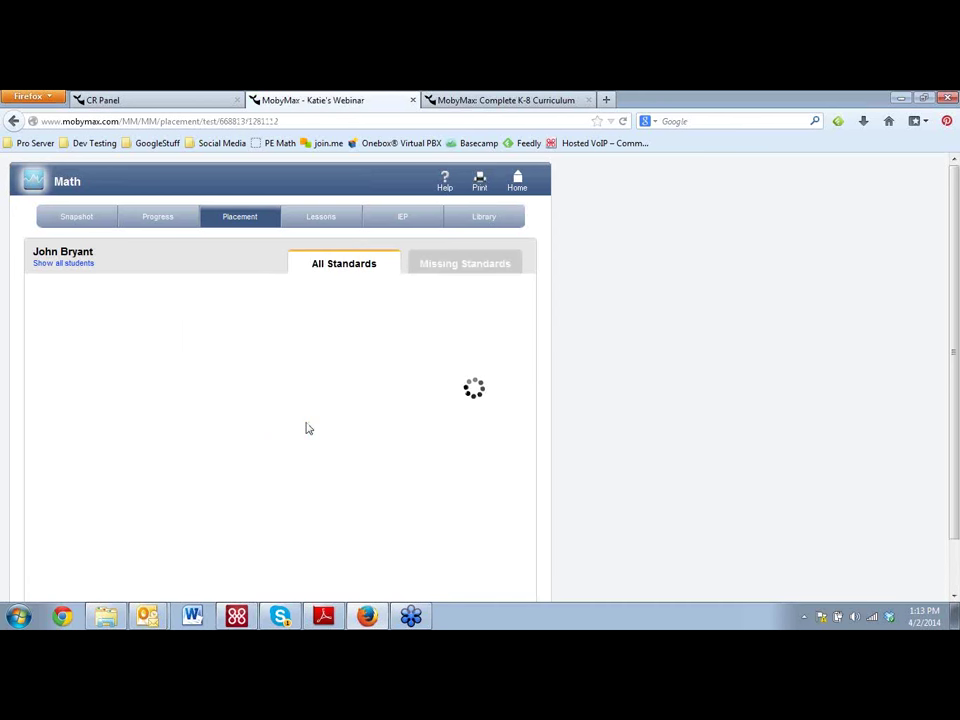
Scroll through this student's missing standards, then view their completed Math lessons (90%, 85%, 86%)
click(466, 268)
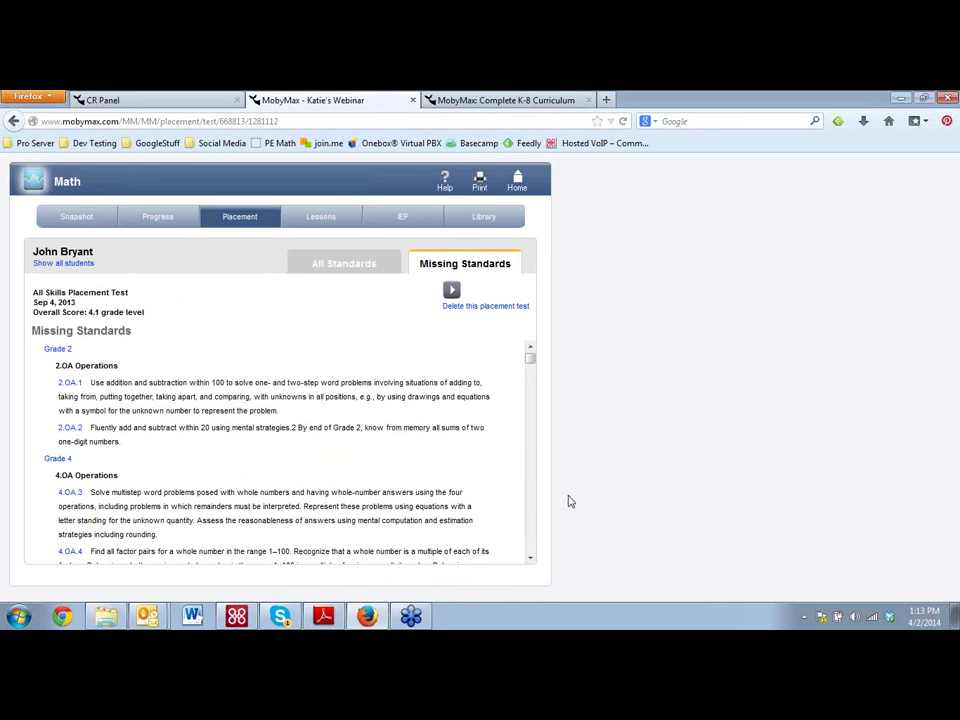
scroll(530, 372, down, 3)
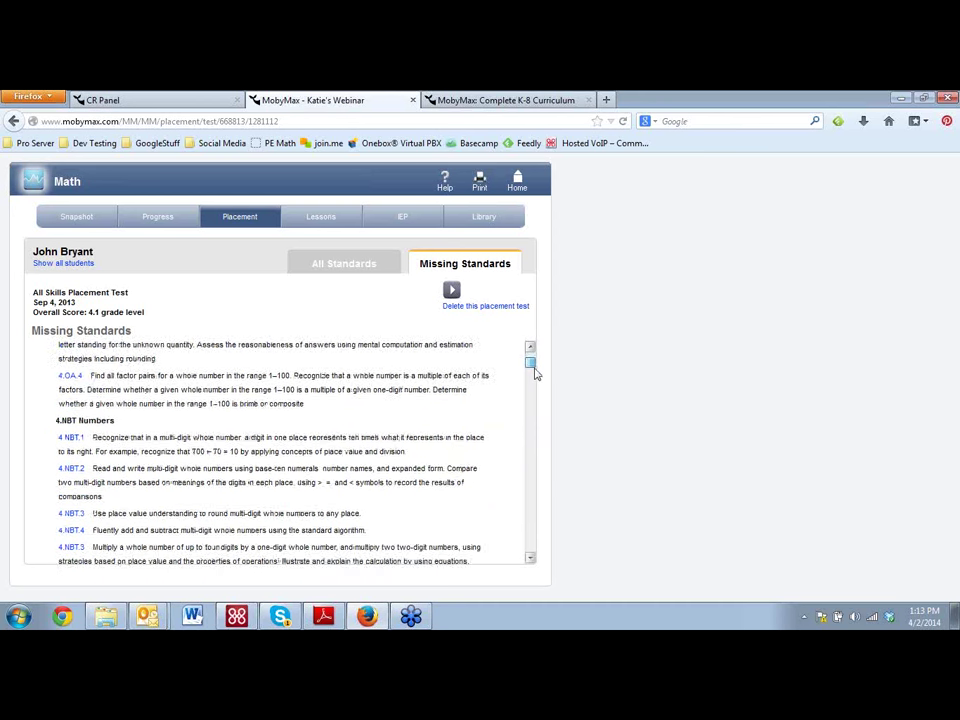
scroll(536, 372, down, 3)
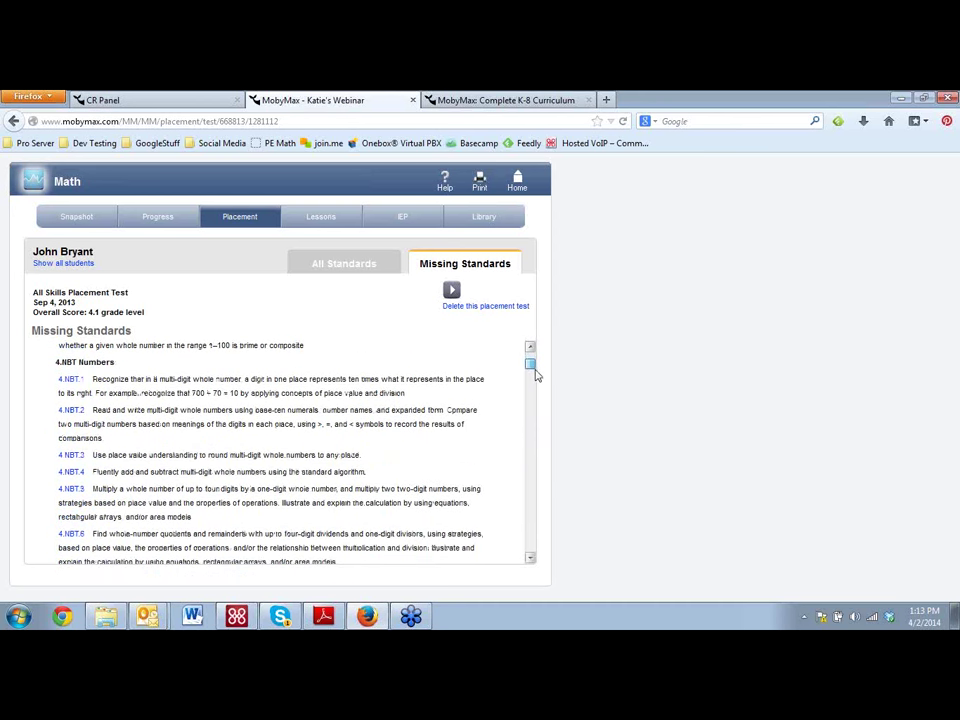
scroll(536, 372, up, 6)
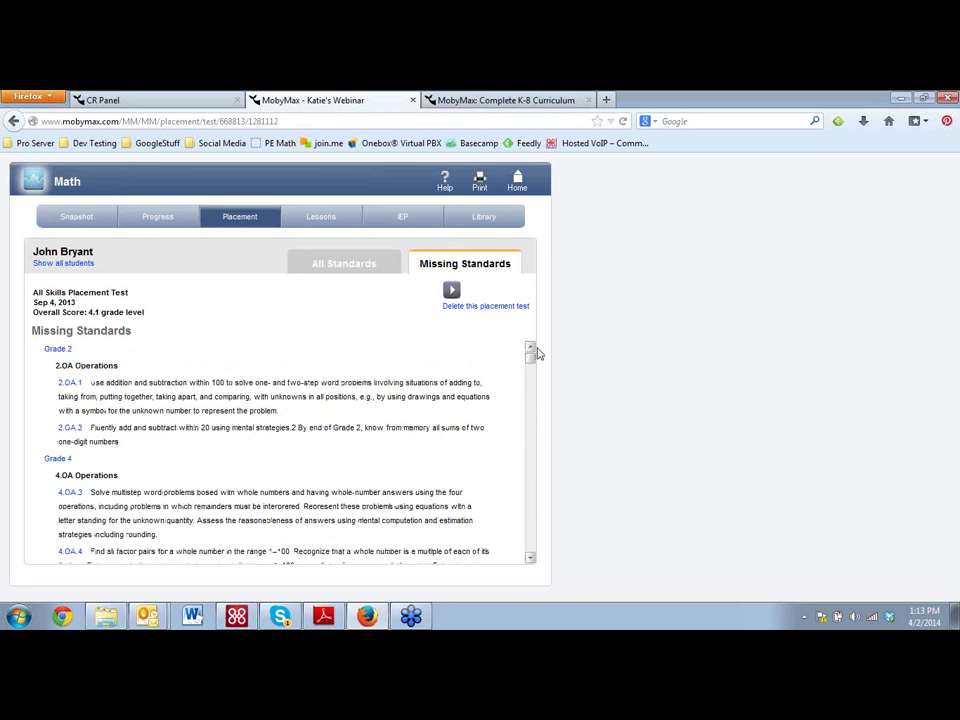
click(321, 220)
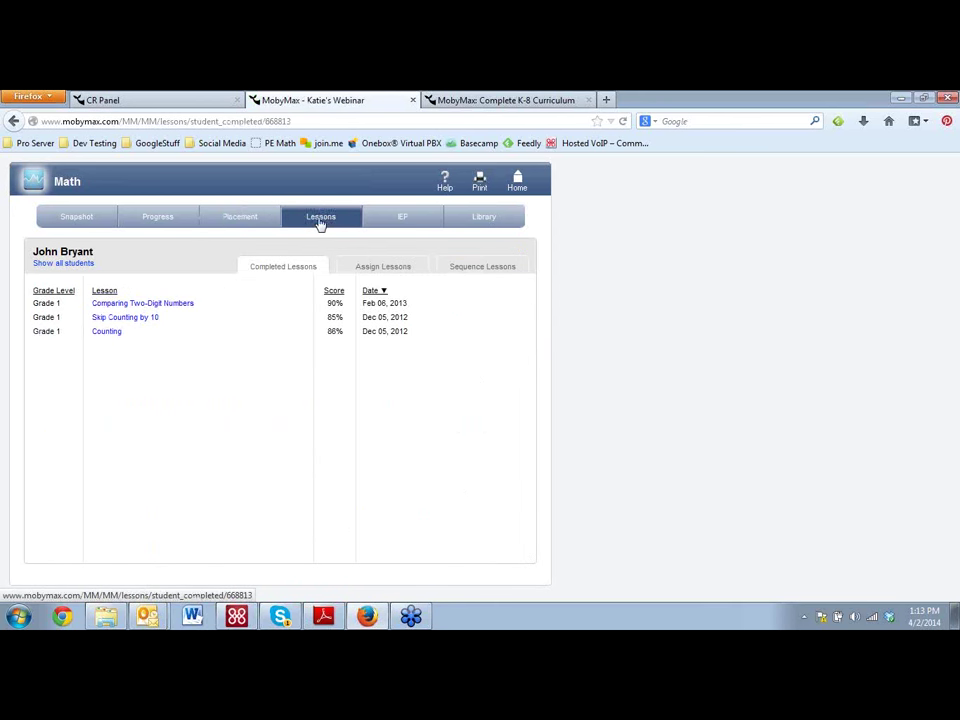
Open the student's Grade 4 assign-lessons list and the Partial Product Algorithm with One Digit lesson
click(72, 266)
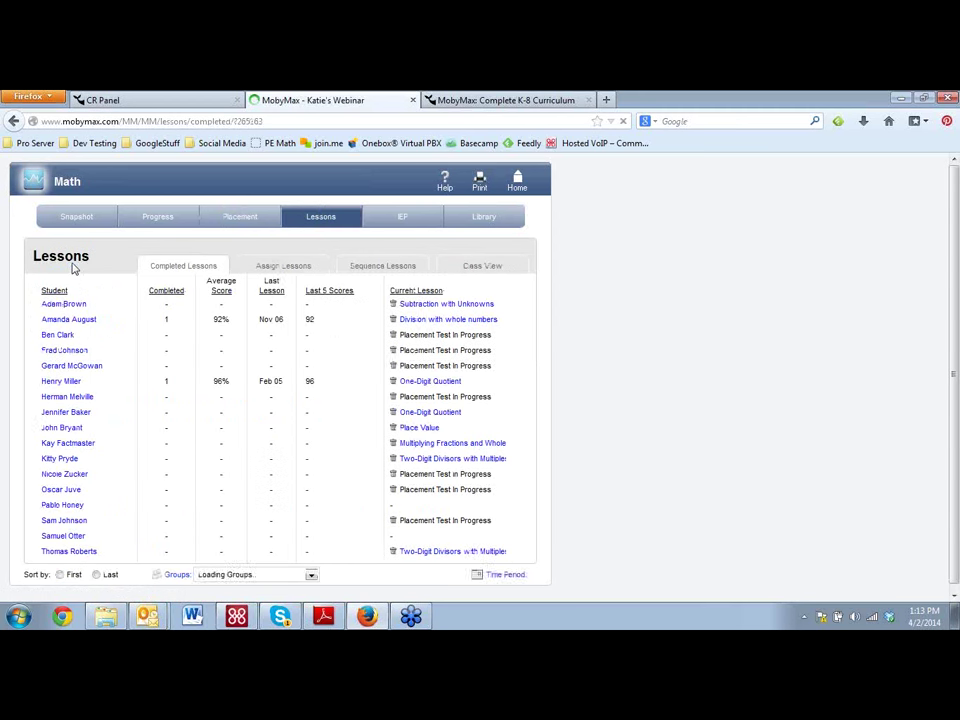
click(282, 267)
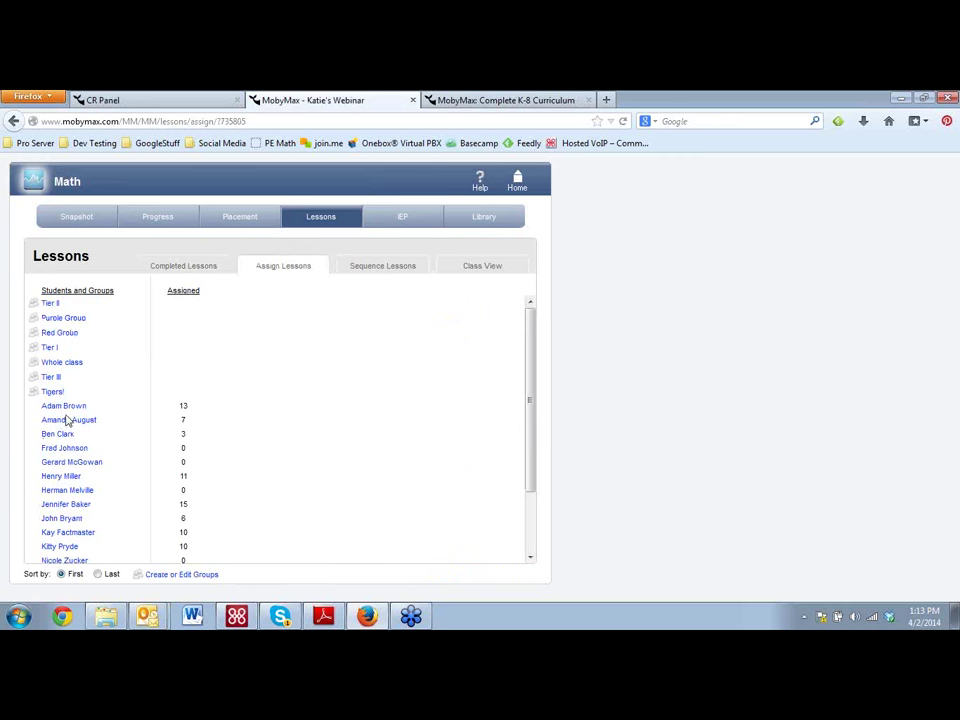
click(66, 411)
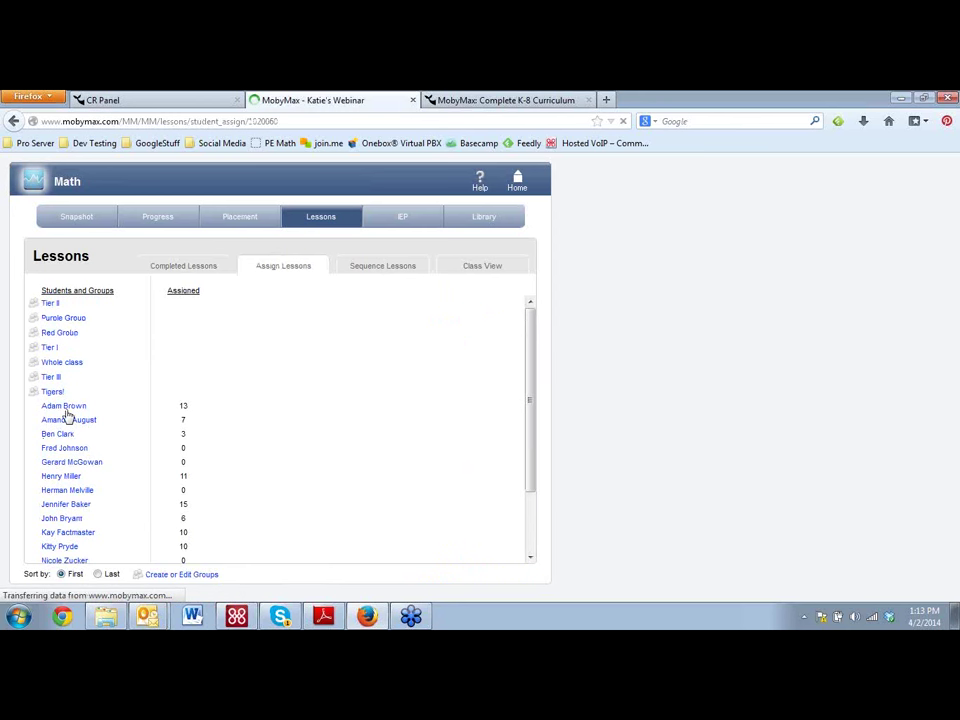
click(59, 361)
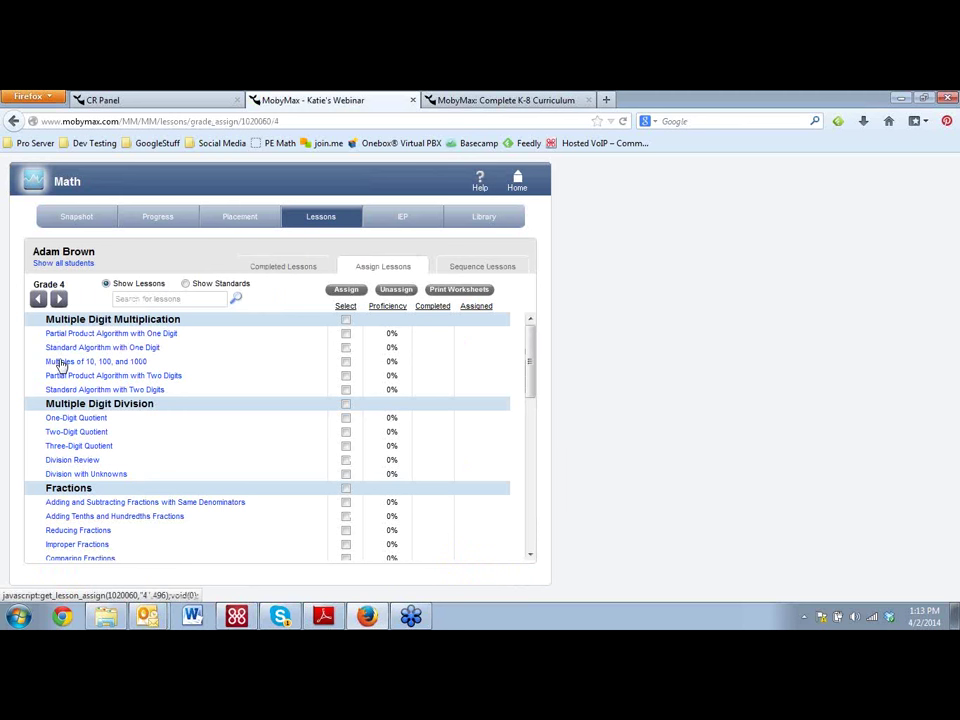
click(129, 336)
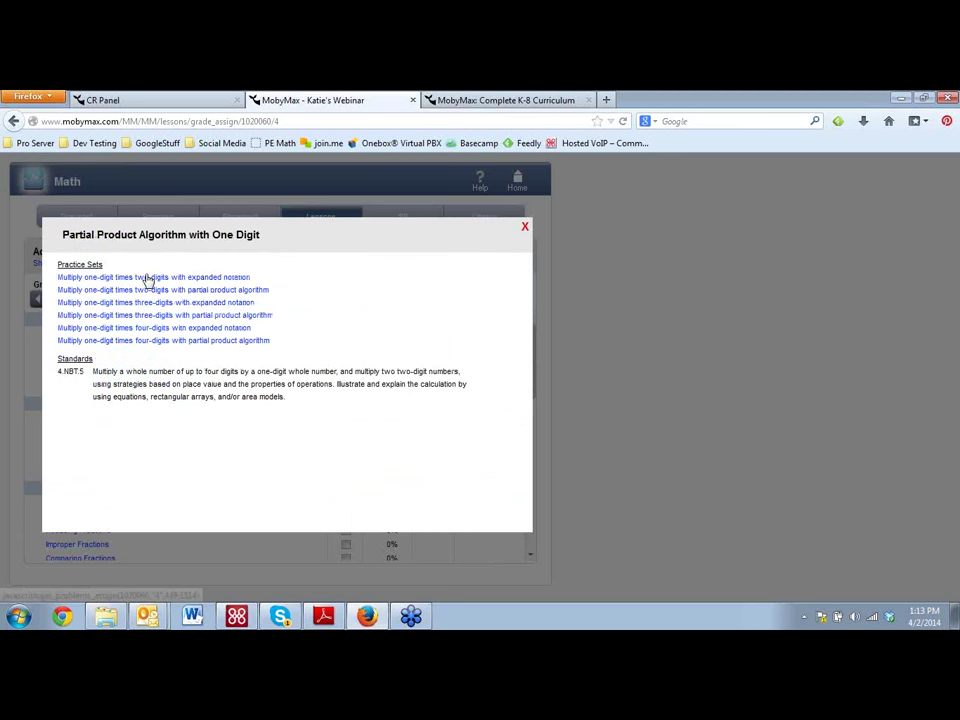
click(148, 282)
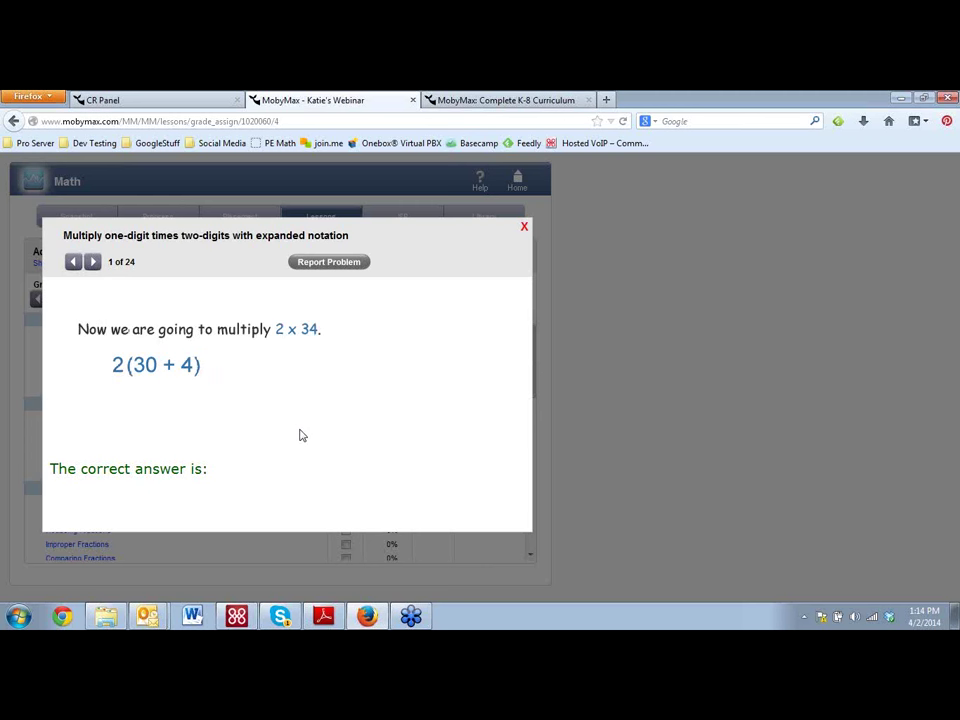
click(93, 262)
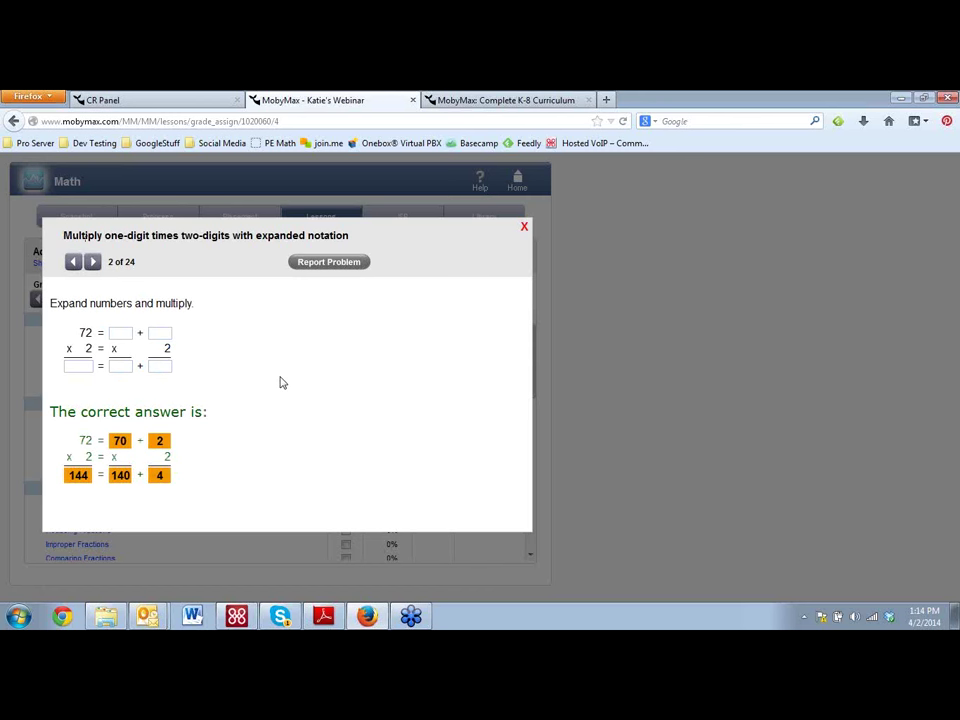
click(524, 228)
click(524, 230)
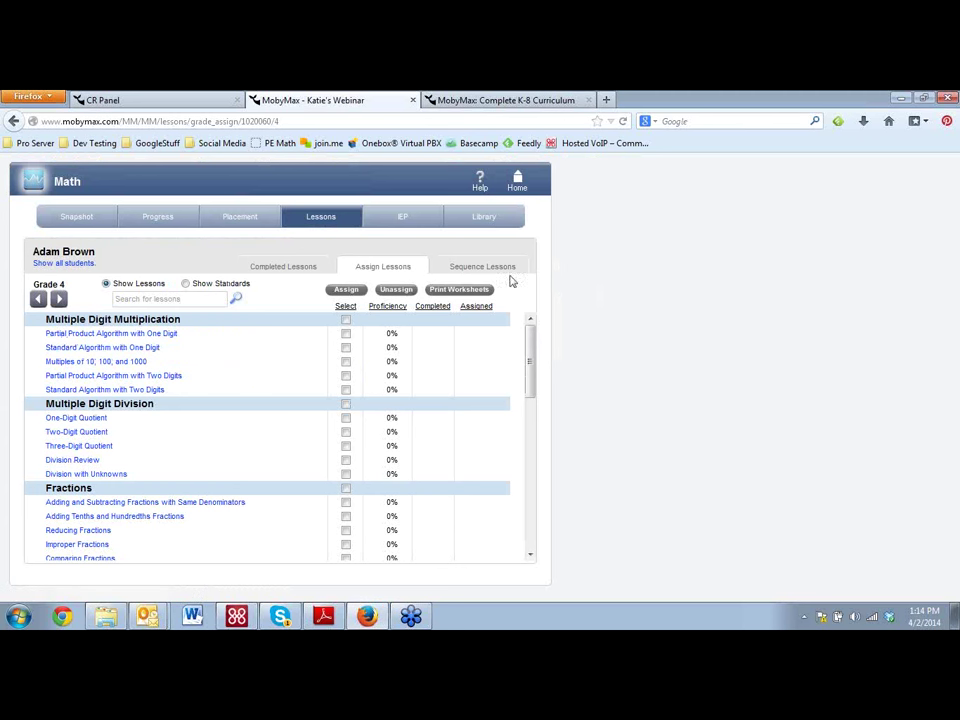
Open the student's progress report and its detailed progress history
click(167, 220)
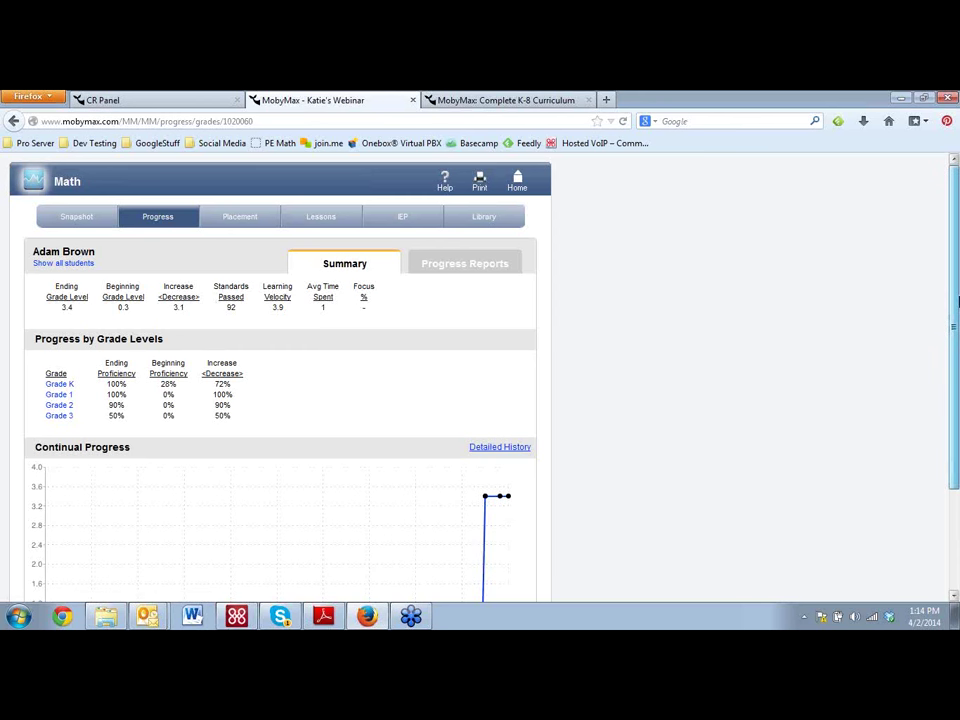
scroll(257, 546, down, 2)
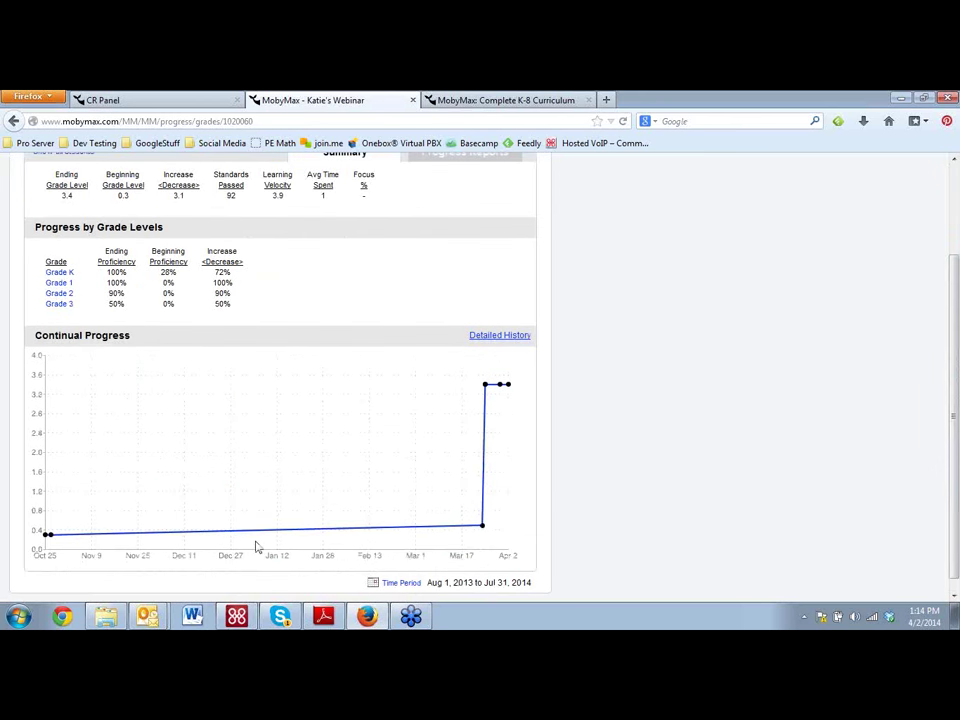
click(508, 337)
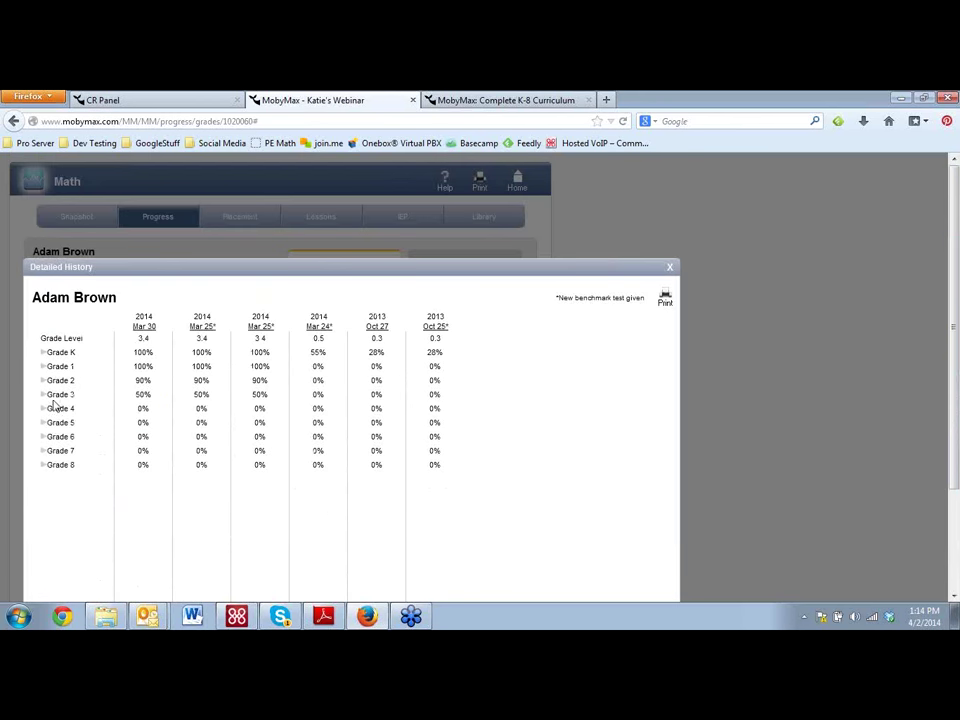
Expand Grade 3's NF standards in the history, close it, and open the IEP report
click(55, 395)
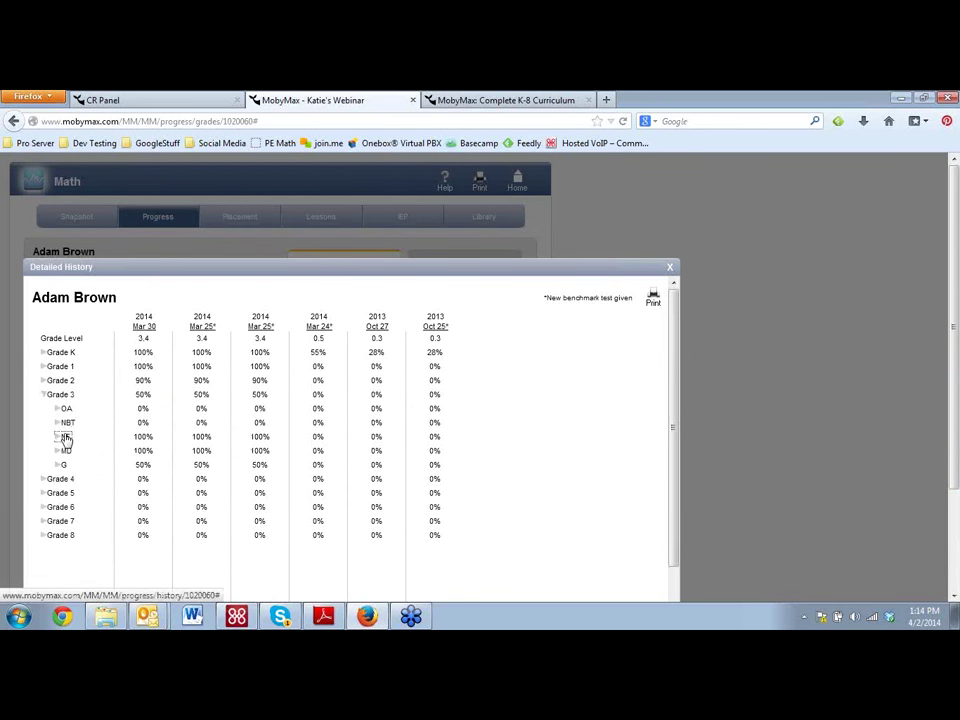
click(65, 437)
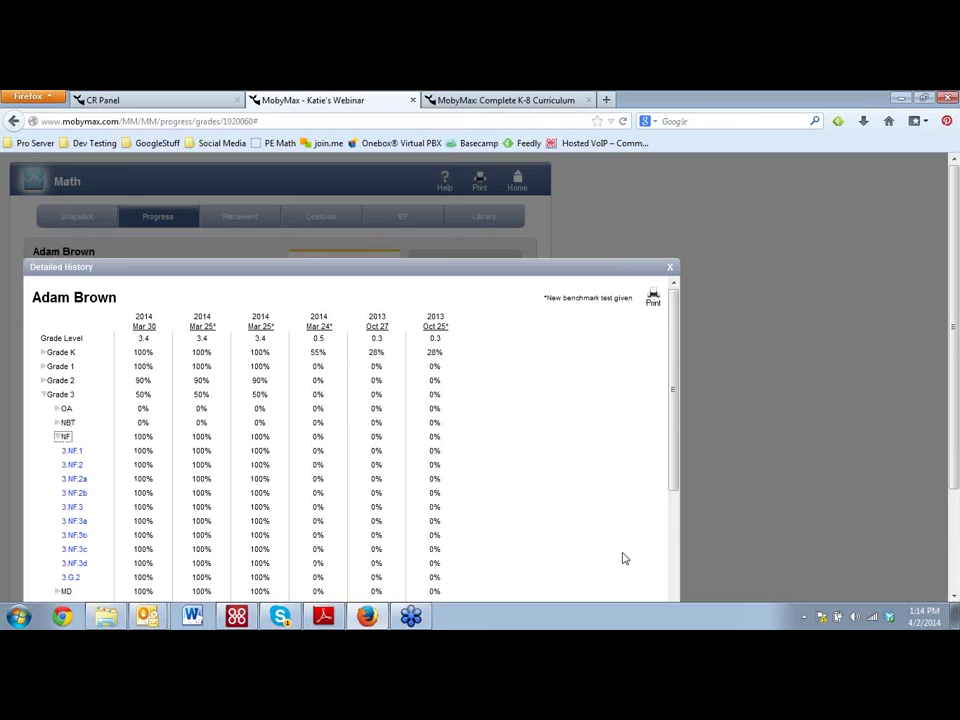
click(670, 270)
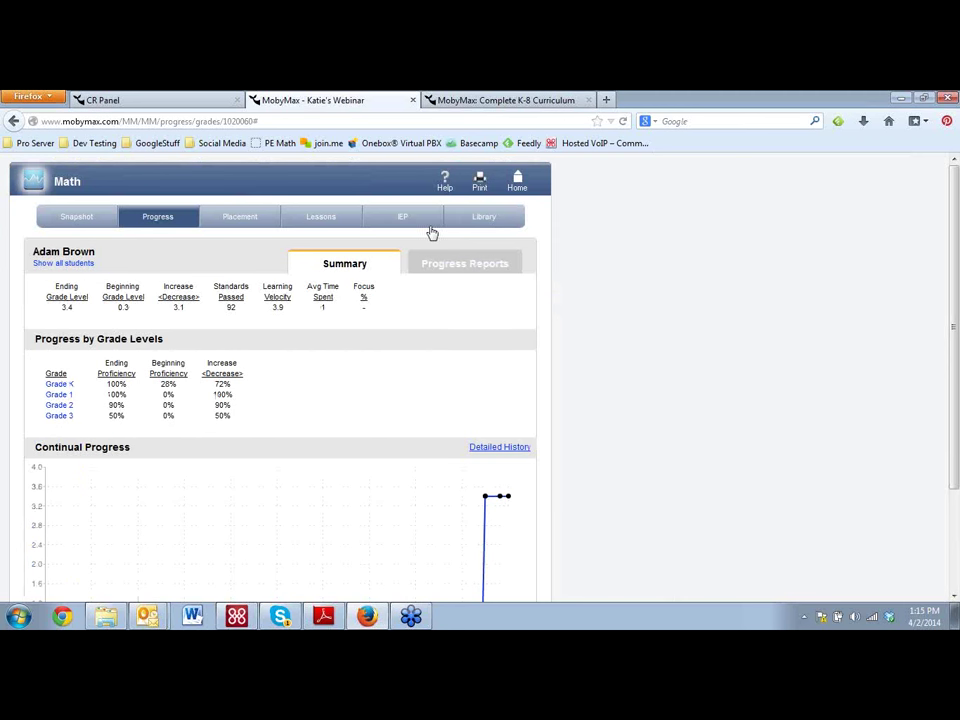
click(426, 229)
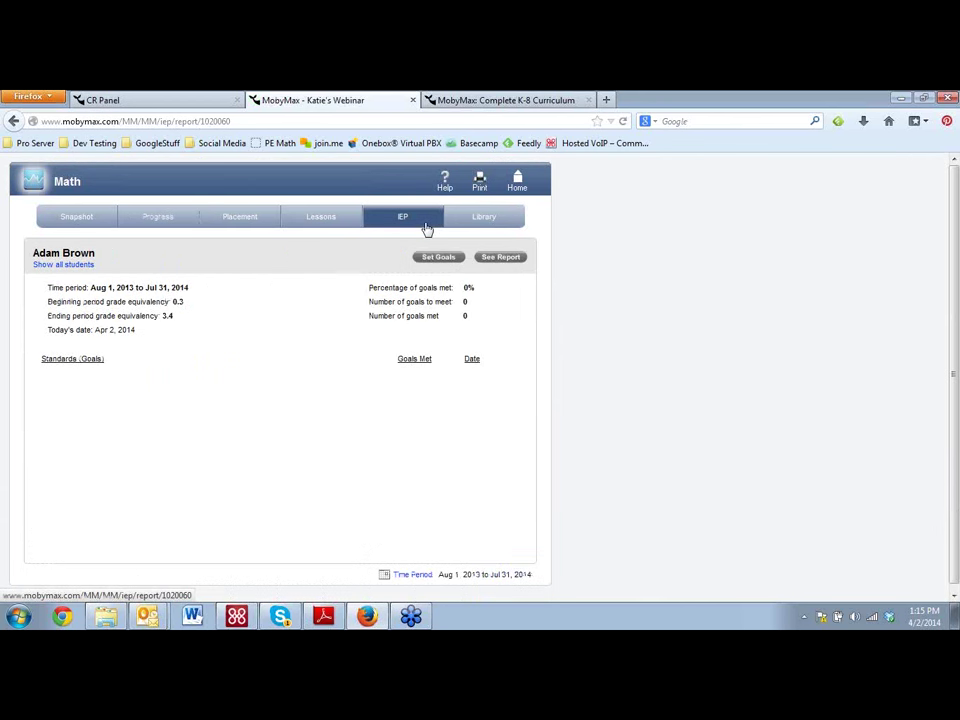
Leave the student's IEP report and return to the MobyMax teacher dashboard
click(517, 182)
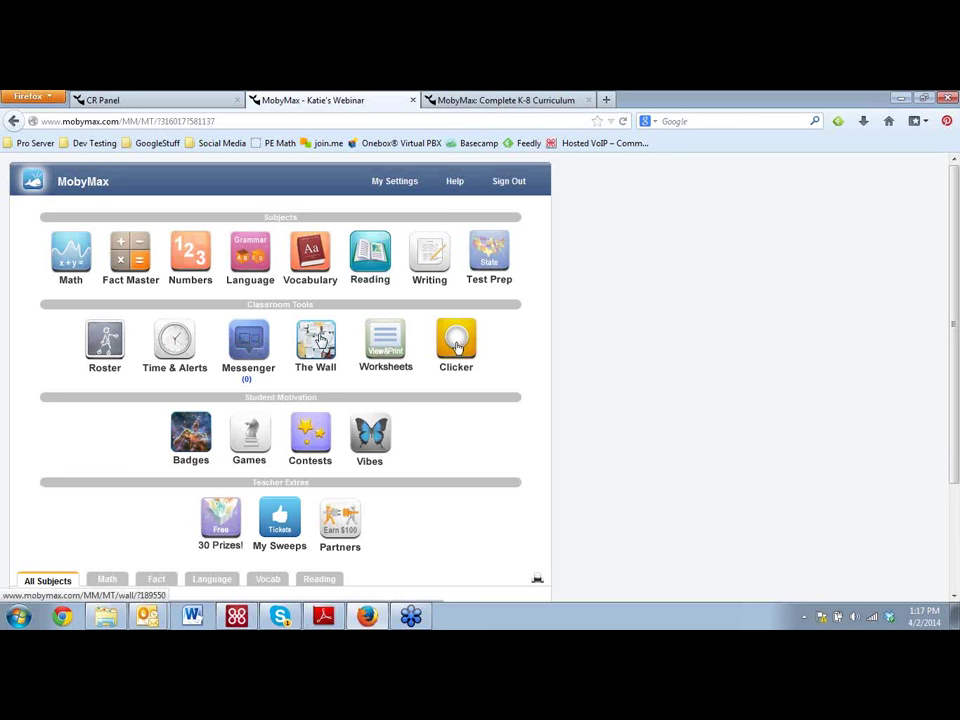
Open The Wall class message board from the dashboard
click(324, 342)
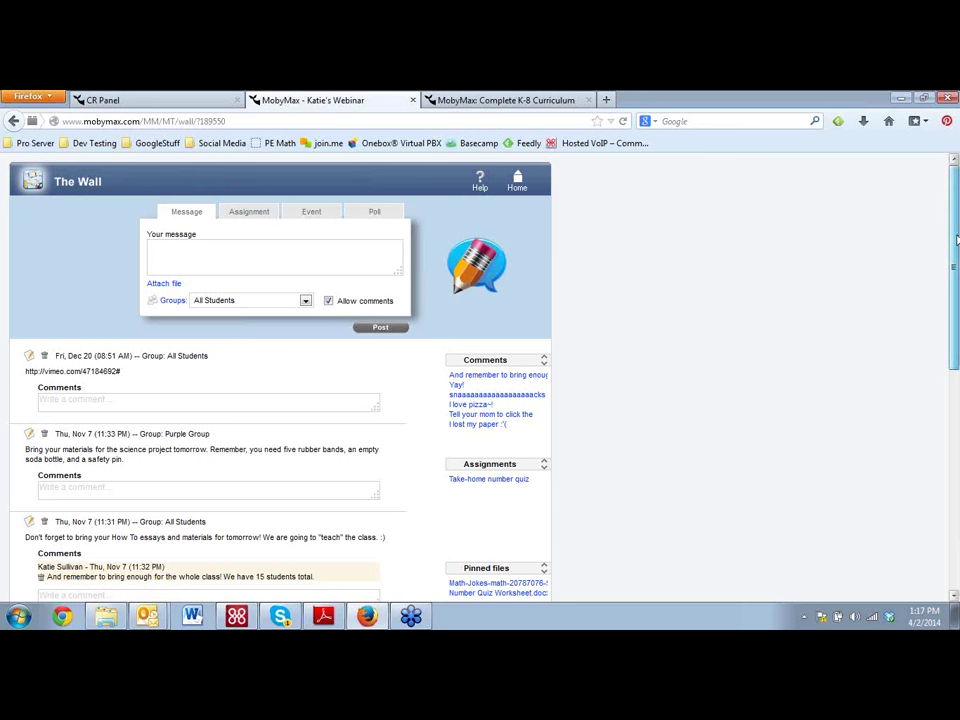
Return from The Wall to the teacher dashboard and launch the Clicker tool
drag(957, 240, 957, 212)
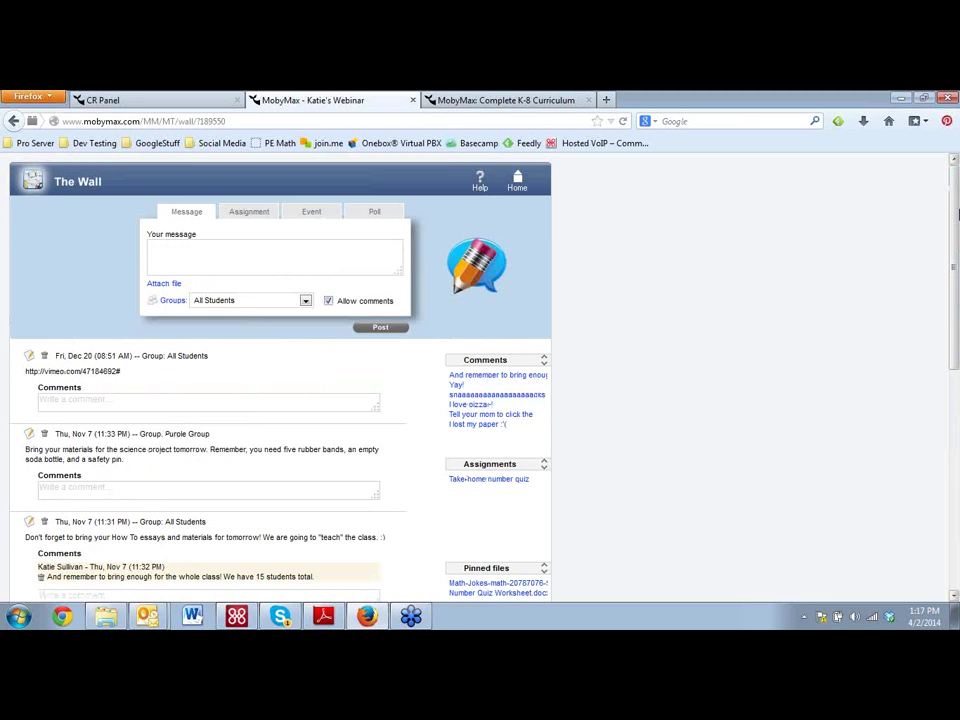
click(518, 186)
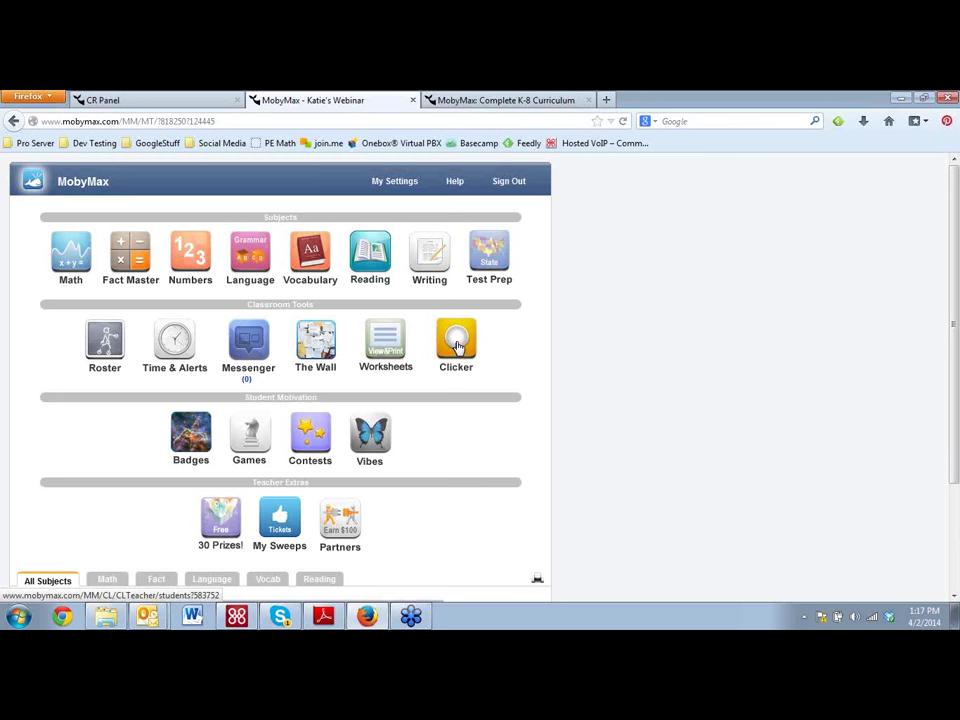
click(458, 345)
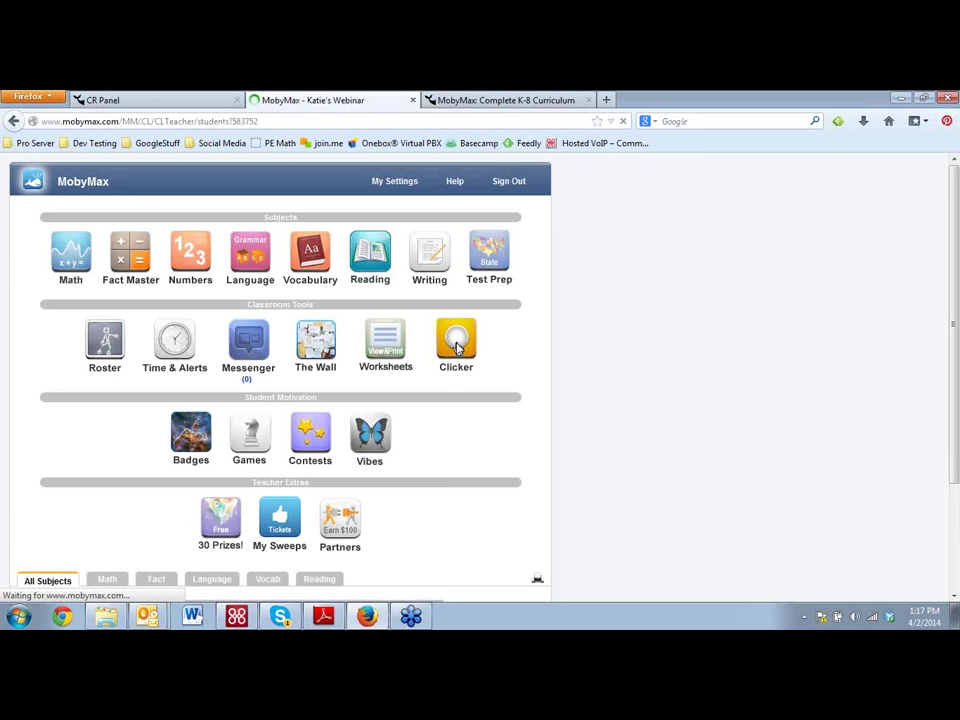
click(258, 219)
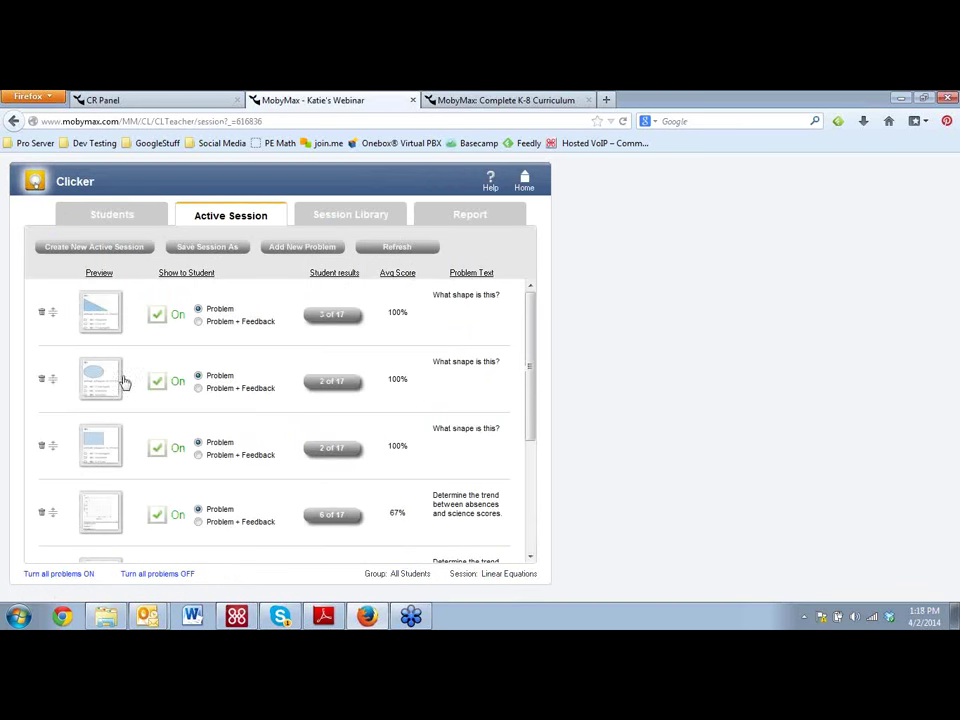
click(101, 326)
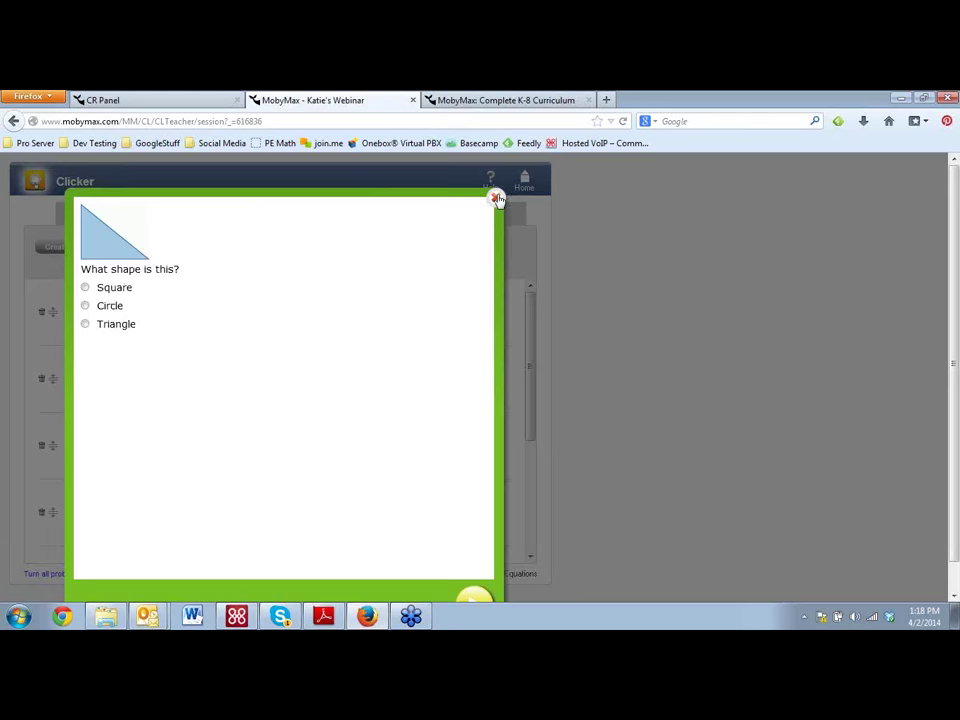
click(495, 197)
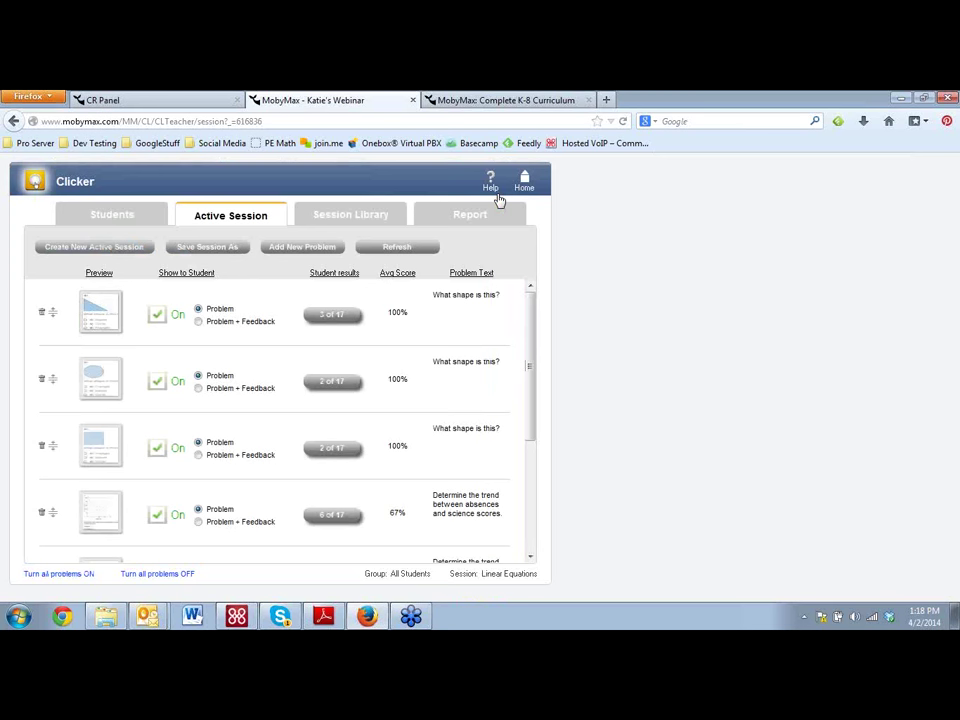
click(338, 316)
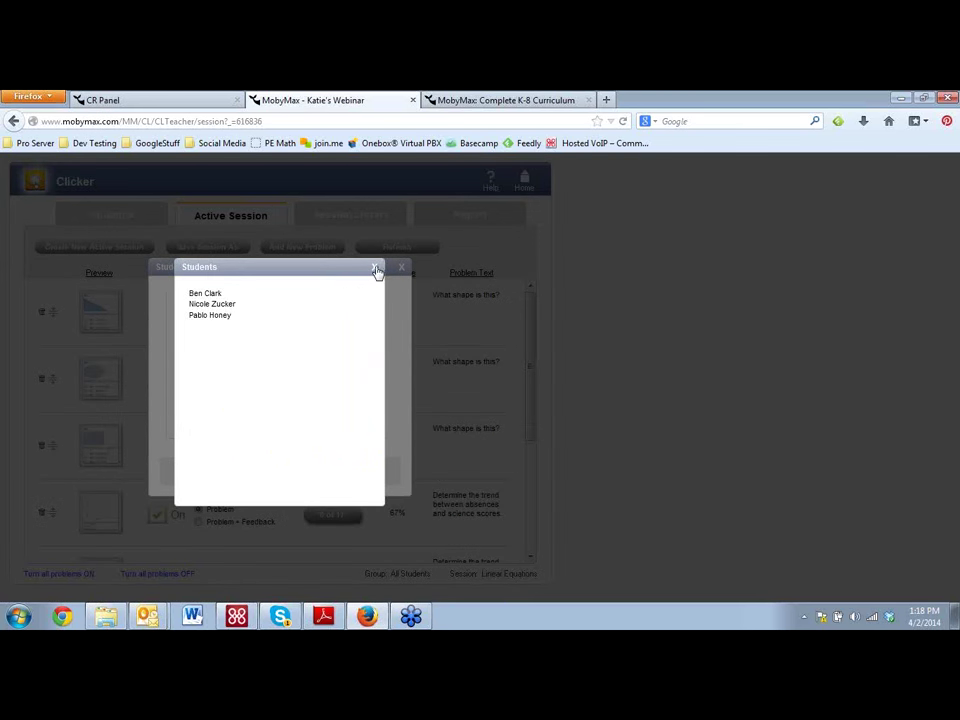
click(377, 270)
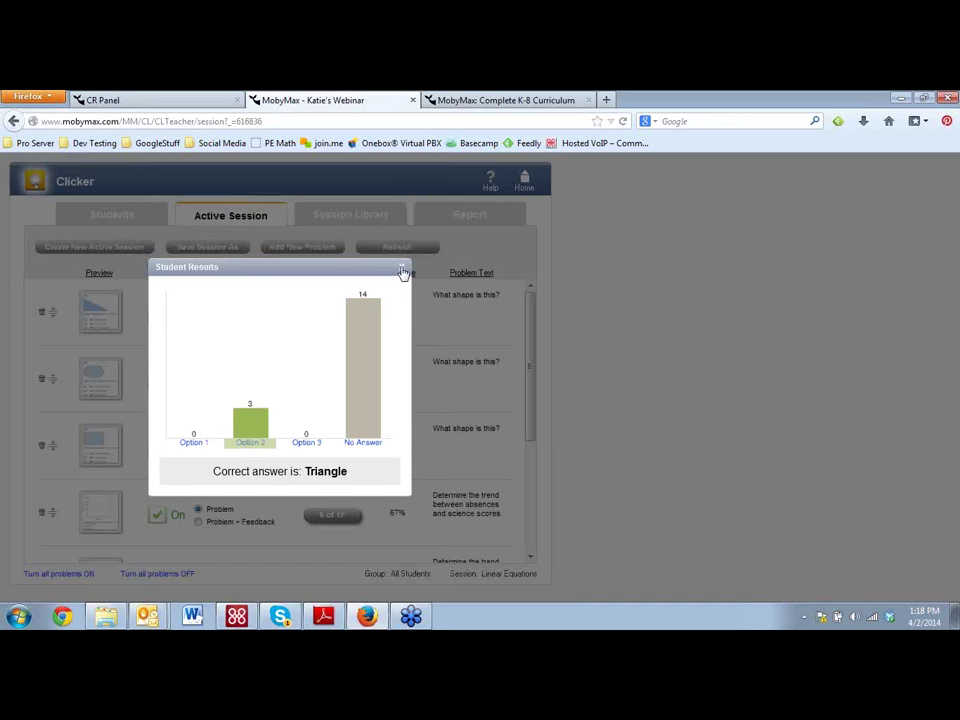
click(401, 268)
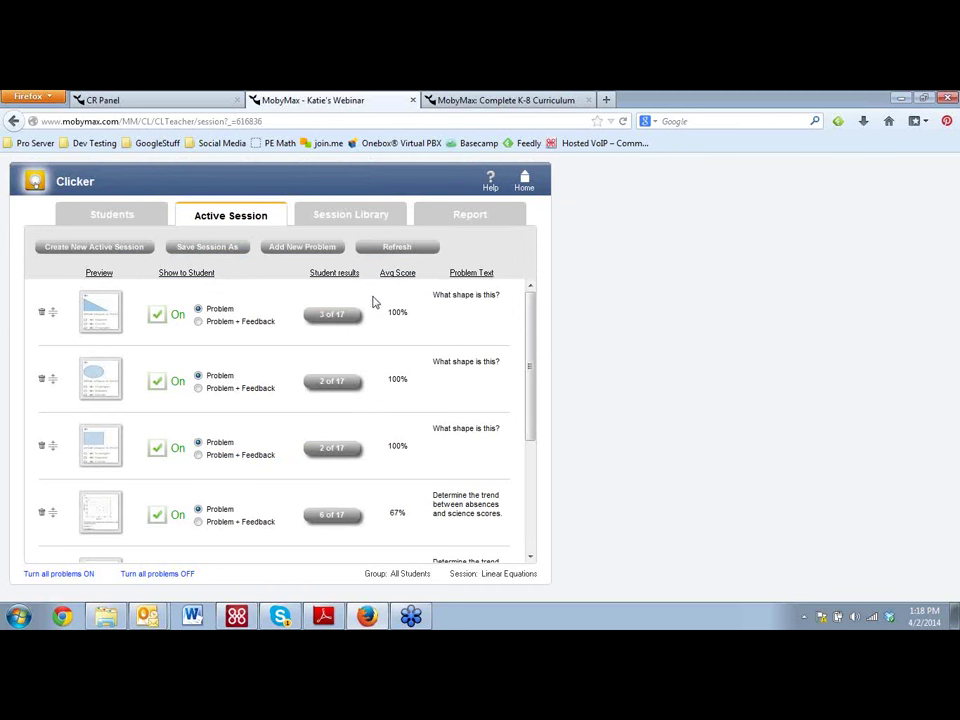
click(527, 187)
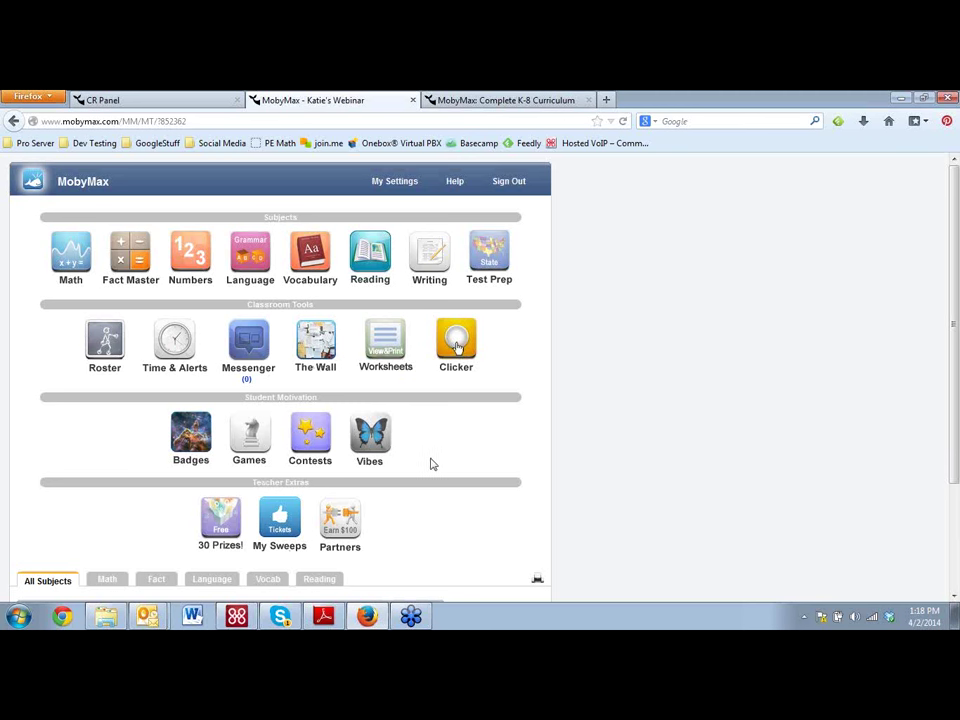
click(188, 440)
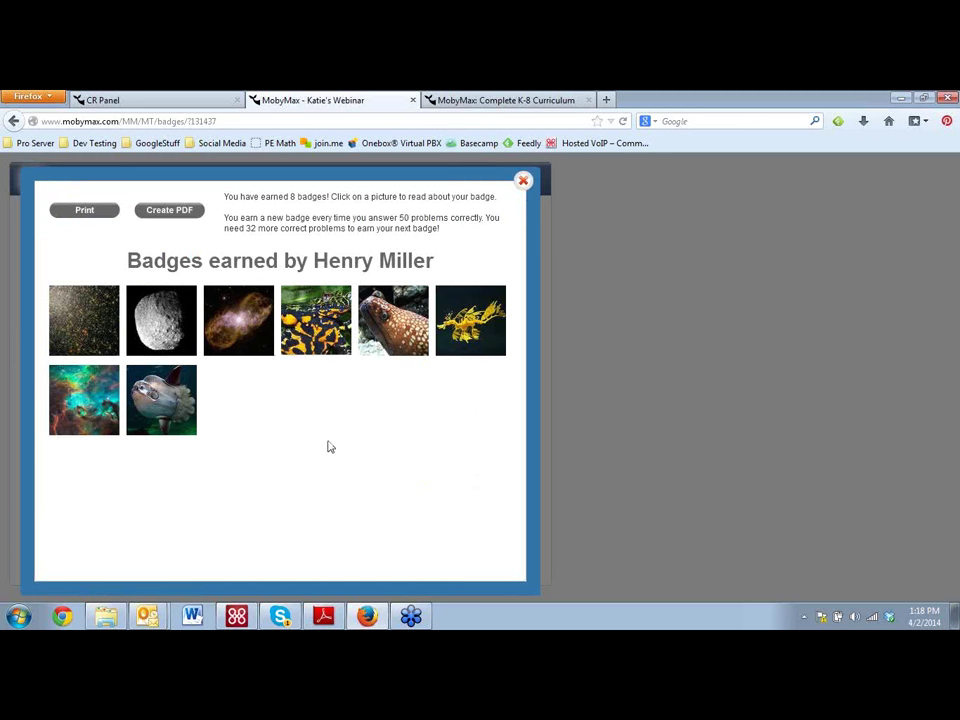
Close the student's badge gallery to reveal the full Badges report
click(522, 182)
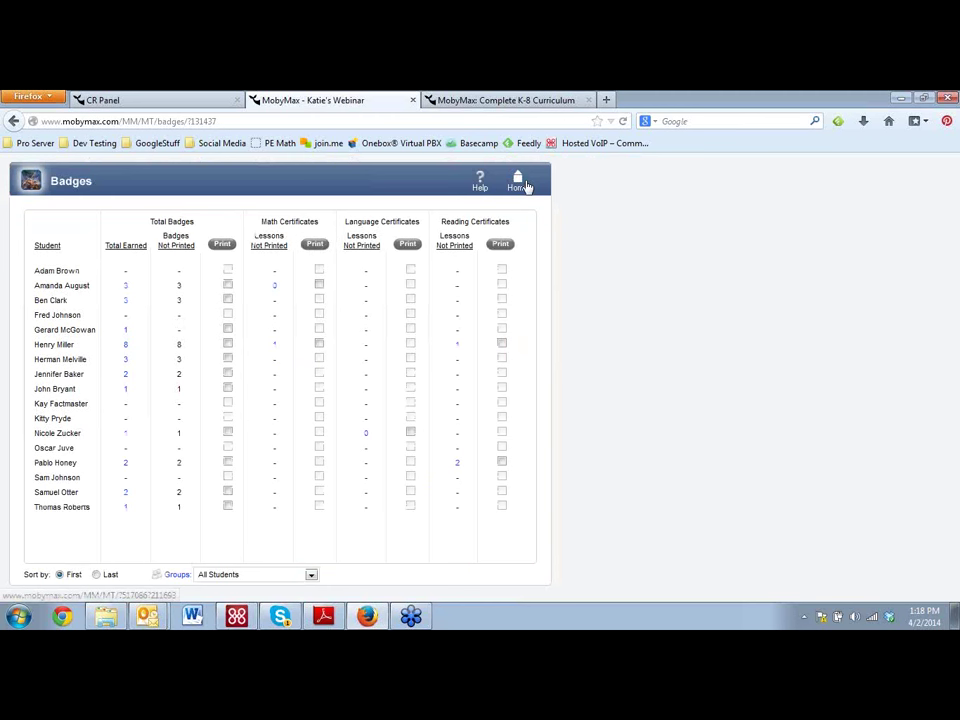
Go from the Badges report back to the teacher home dashboard
click(519, 183)
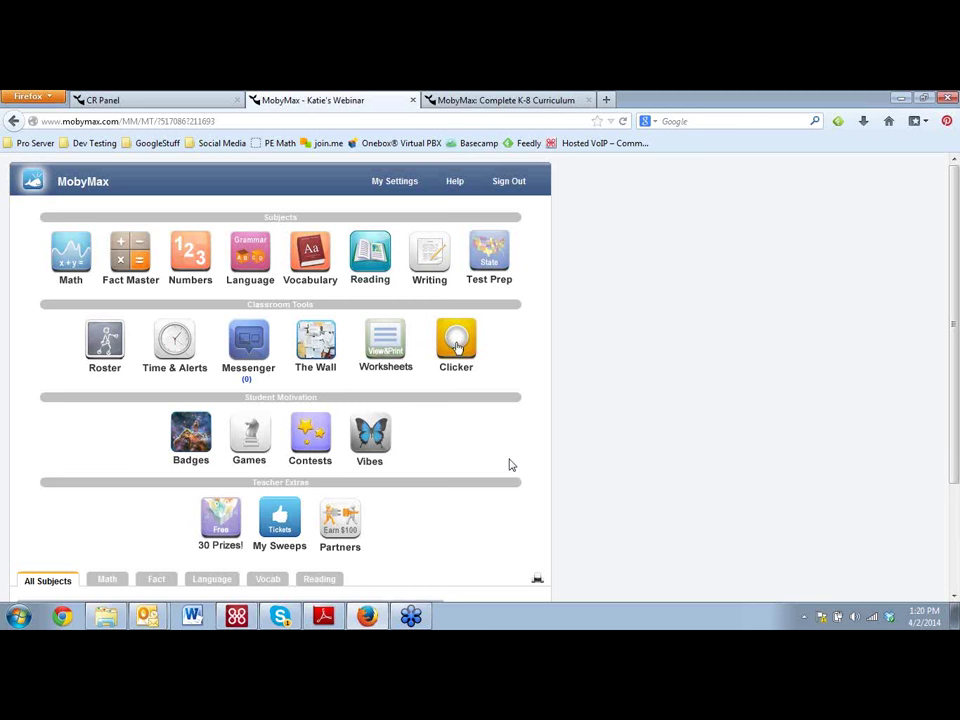
Load the public Pricing page ($79 Teacher Pro, $499 School) in the other tab, then return to the dashboard
click(513, 103)
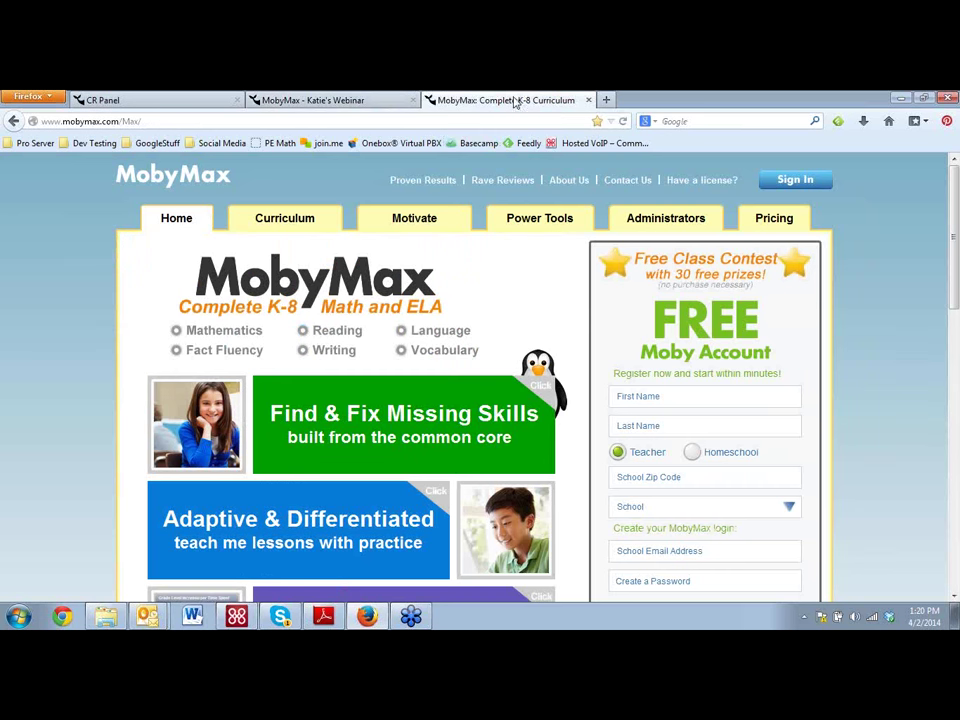
click(770, 224)
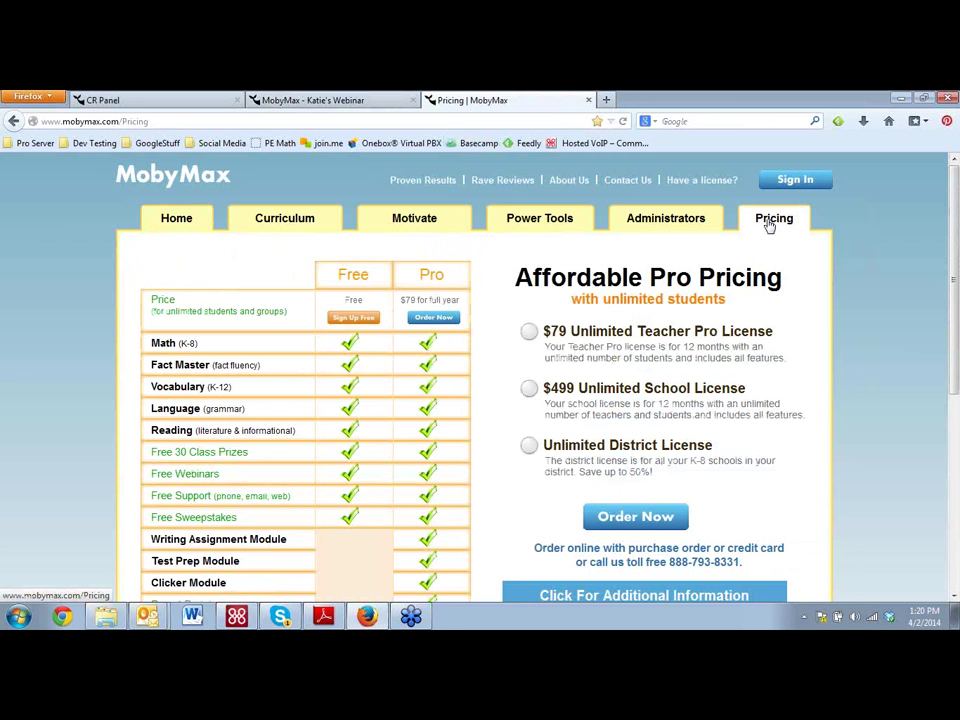
click(380, 101)
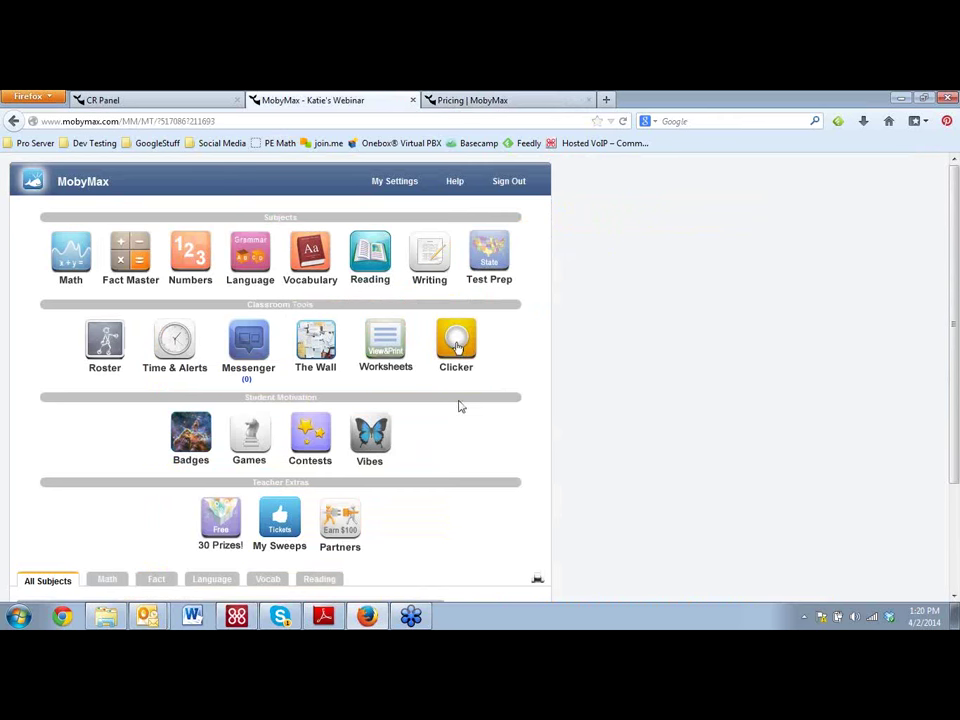